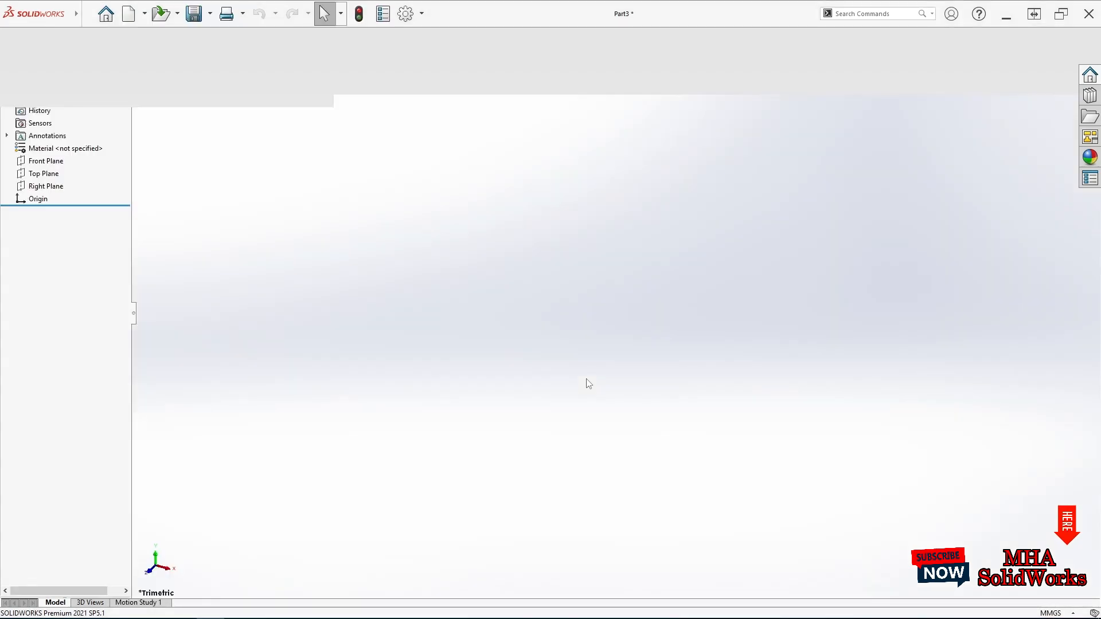
Step: Start a sketch on the Front Plane and draw a centerpoint arc from the origin, radius about 101 mm, spanning about 66°
{"action": "left_click", "coordinate": [43, 228]}
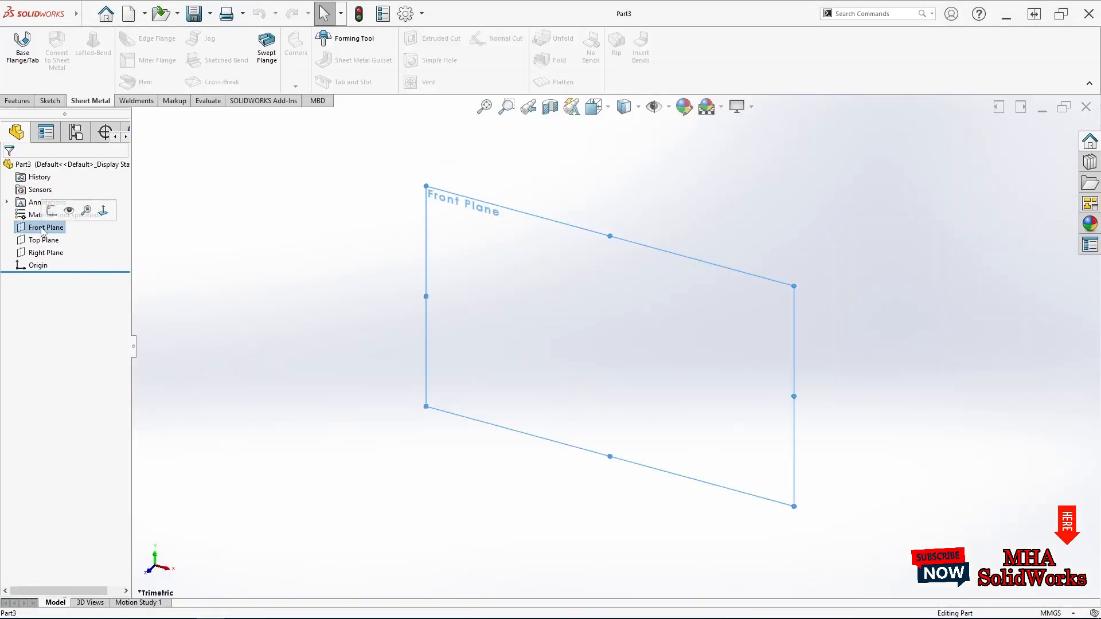
{"action": "left_click", "coordinate": [58, 213]}
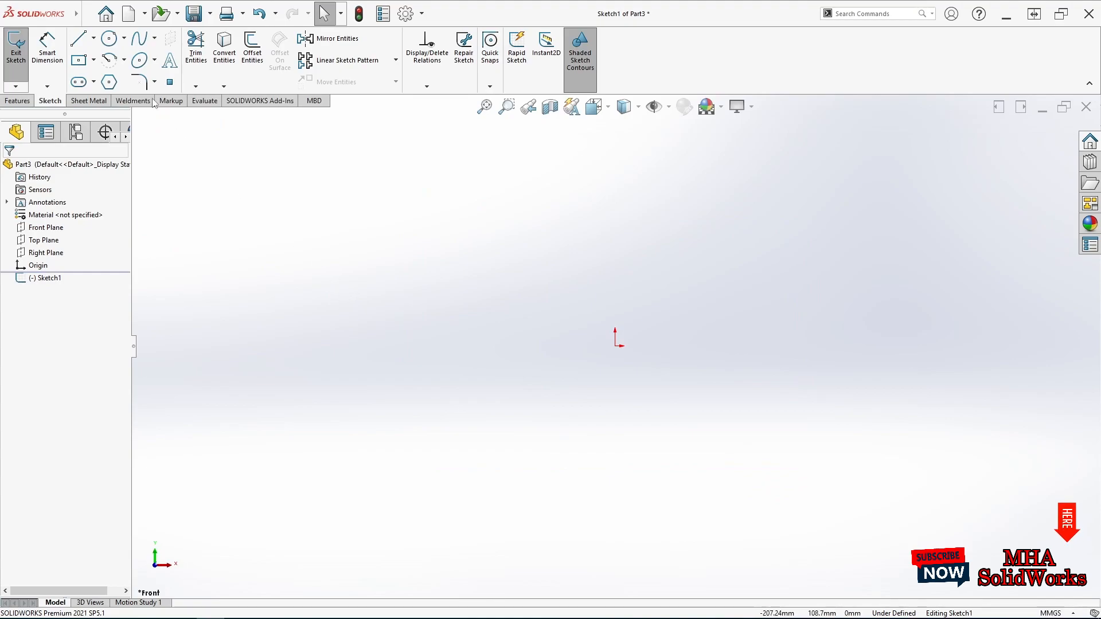
{"action": "left_click", "coordinate": [108, 60]}
{"action": "left_click", "coordinate": [616, 345]}
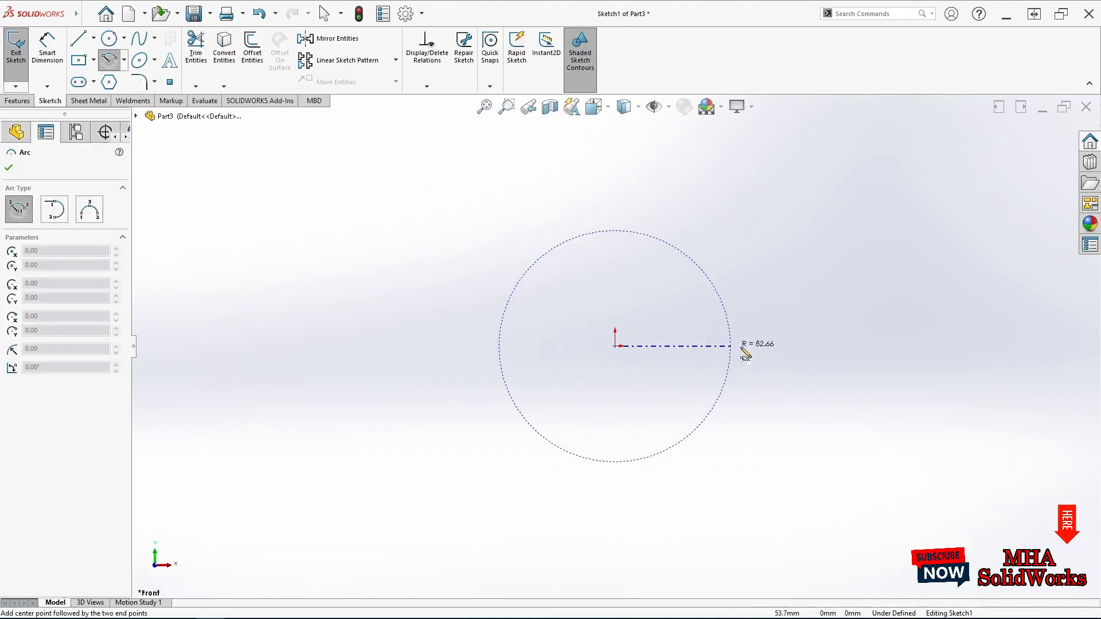
{"action": "left_click", "coordinate": [836, 347]}
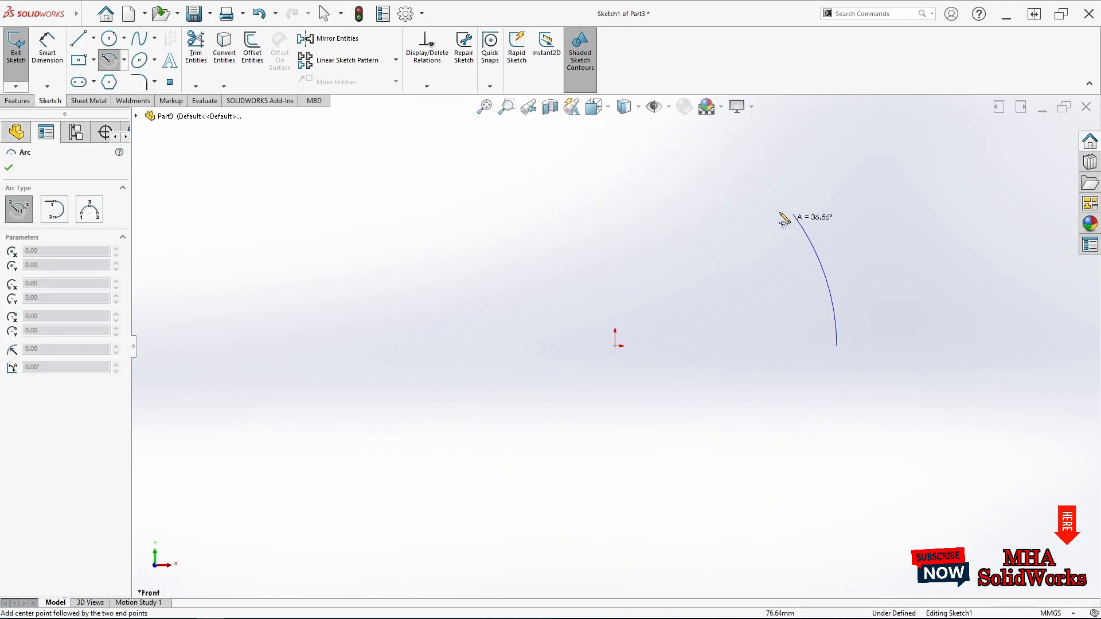
{"action": "left_click", "coordinate": [709, 150]}
{"action": "key", "text": "Escape"}
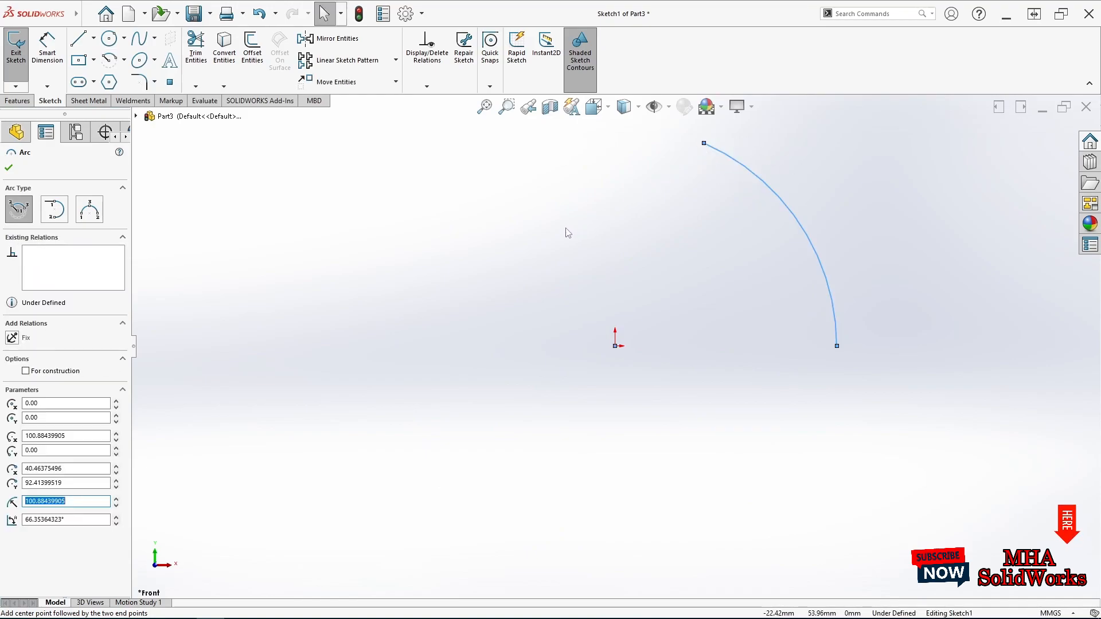
Step: Draw lines joining both endpoints of the arc to the origin, closing the sector
{"action": "left_click", "coordinate": [78, 39]}
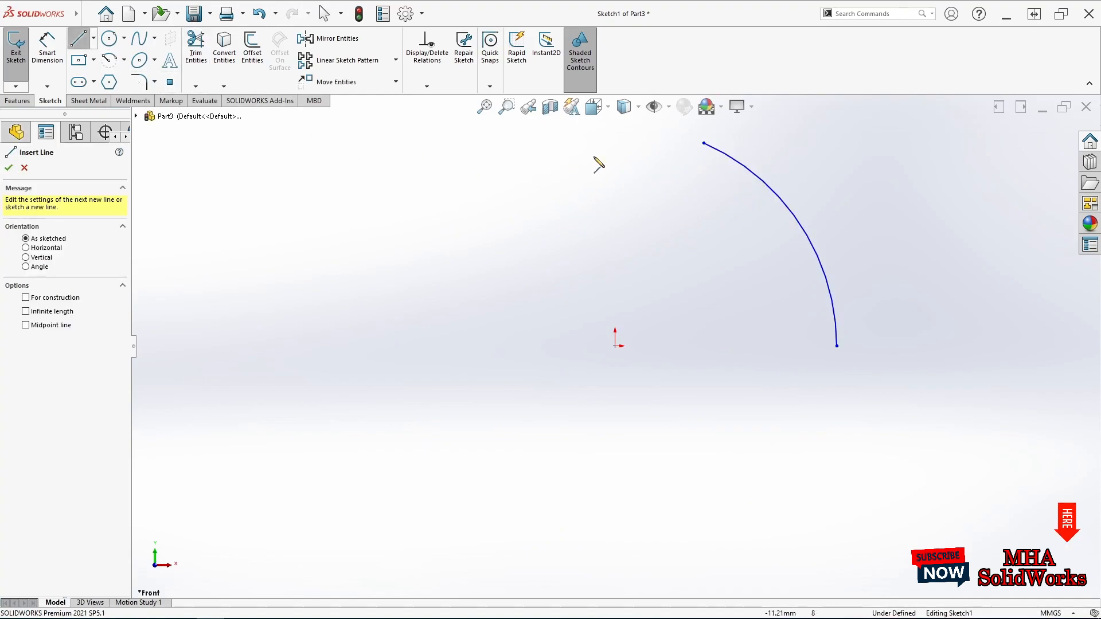
{"action": "left_click", "coordinate": [704, 144]}
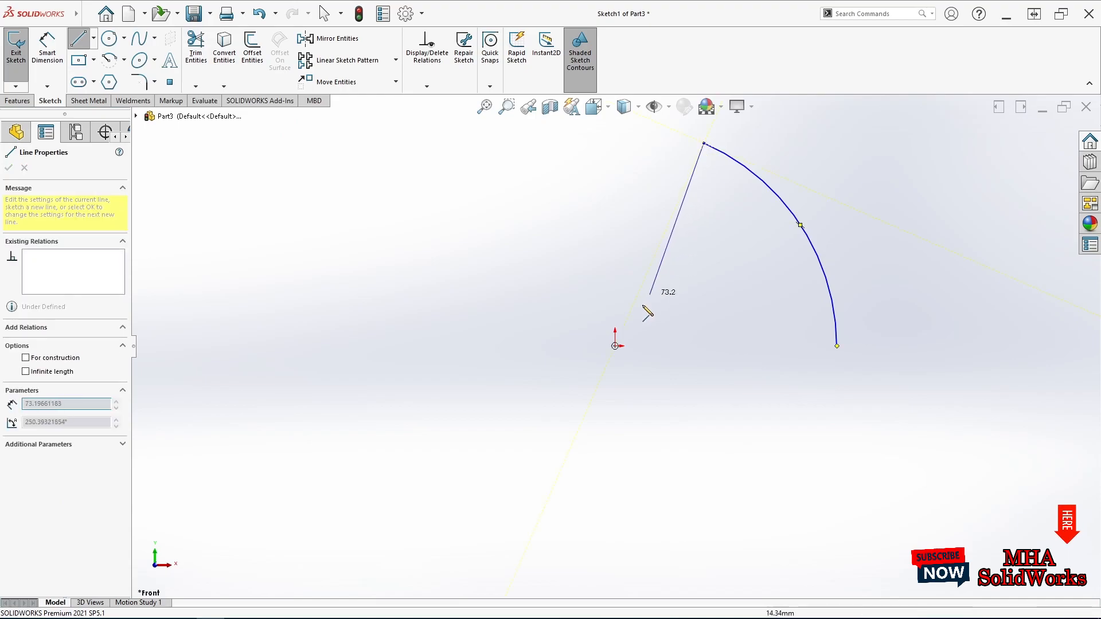
{"action": "left_click", "coordinate": [615, 345]}
{"action": "key", "text": "Escape"}
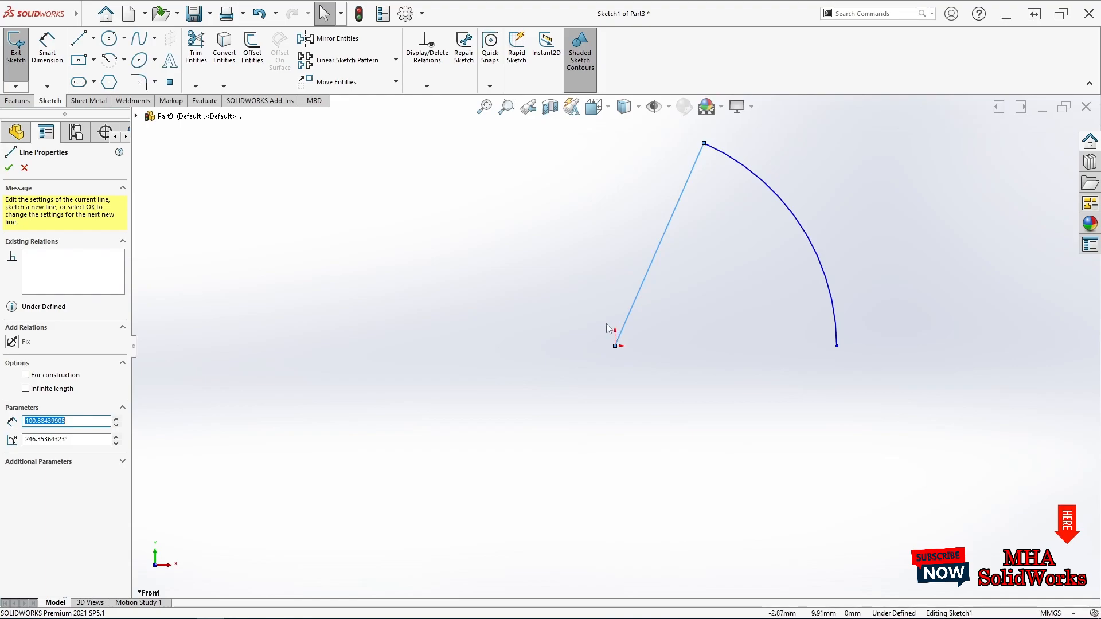
{"action": "key", "text": "Escape"}
{"action": "left_click", "coordinate": [78, 39]}
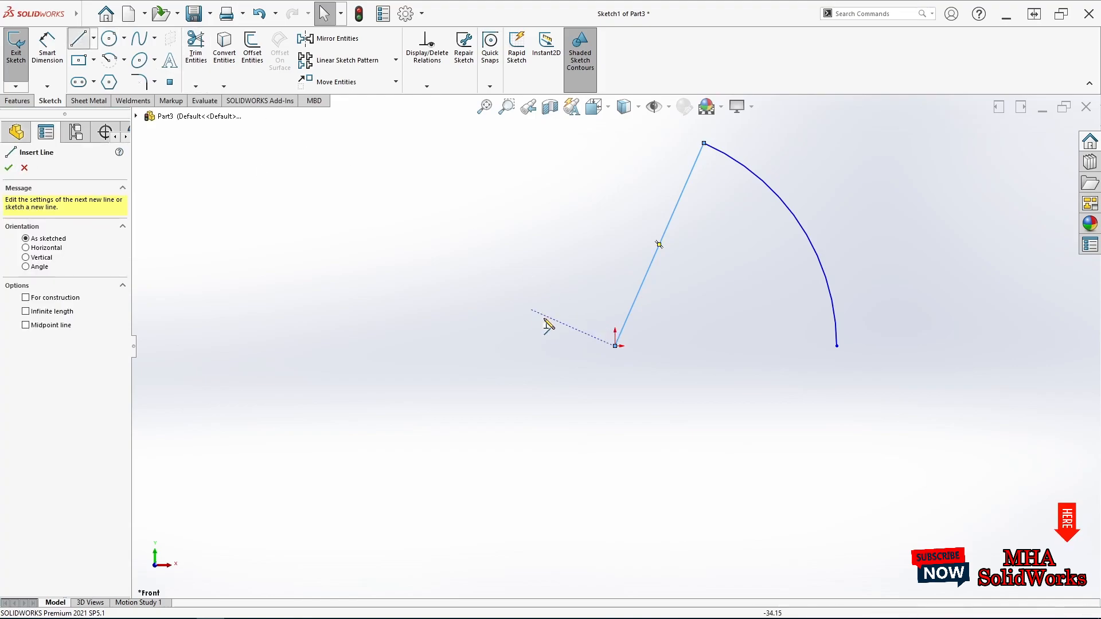
{"action": "left_click", "coordinate": [615, 346]}
{"action": "left_click", "coordinate": [836, 345]}
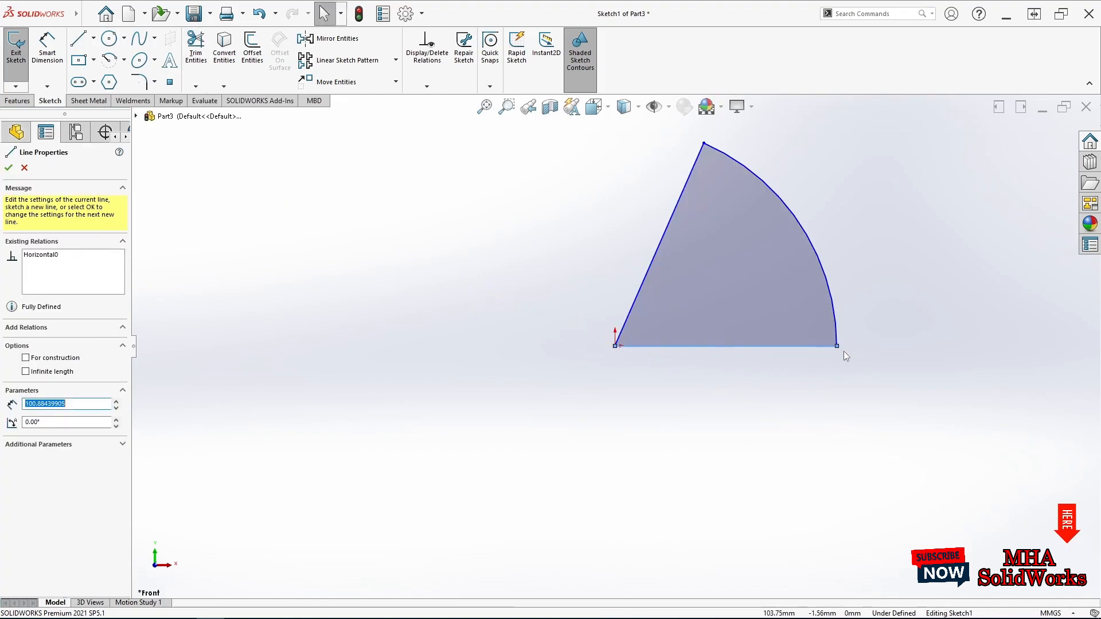
{"action": "key", "text": "Escape"}
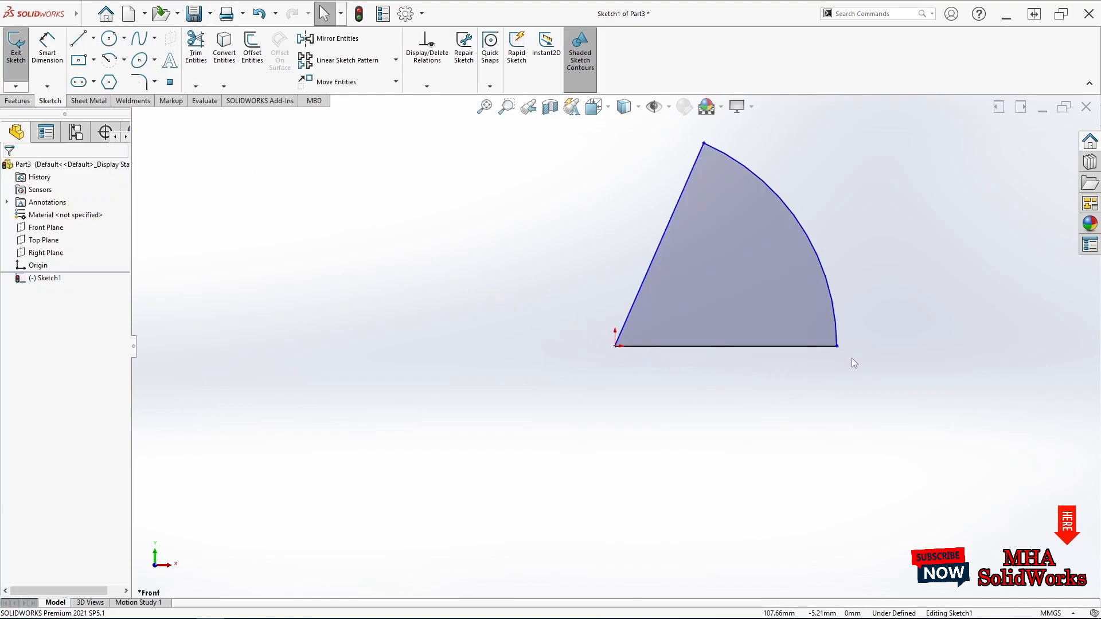
Step: Sketch a vertical midpoint line about 39 mm long centred on the arc's lower endpoint, and join both its ends to the origin
{"action": "left_click", "coordinate": [92, 39]}
{"action": "left_click", "coordinate": [103, 84]}
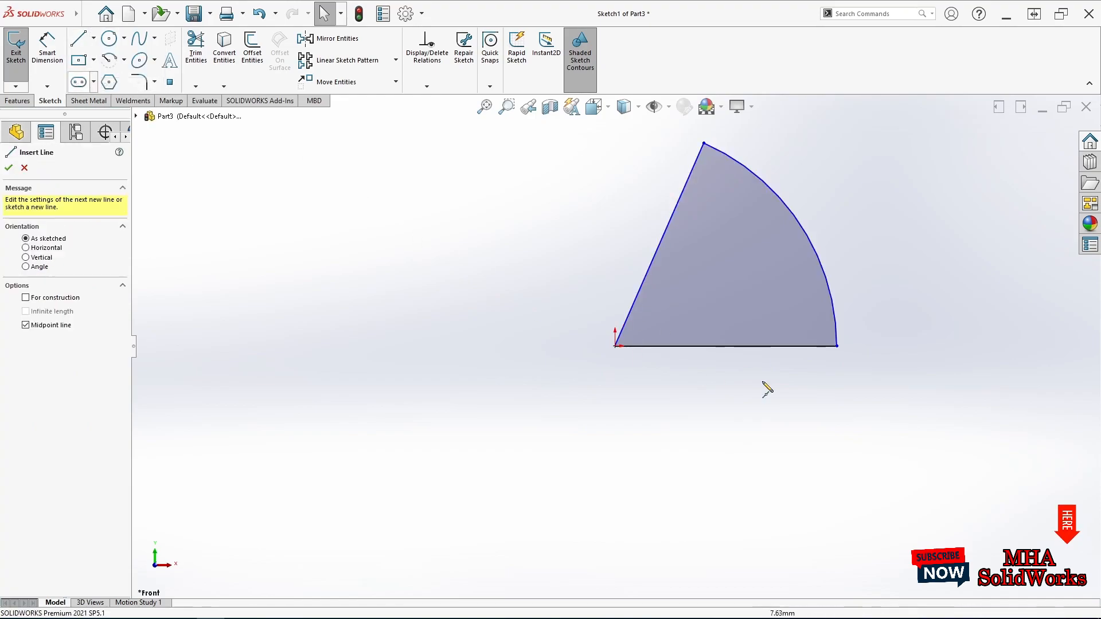
{"action": "left_click", "coordinate": [836, 346]}
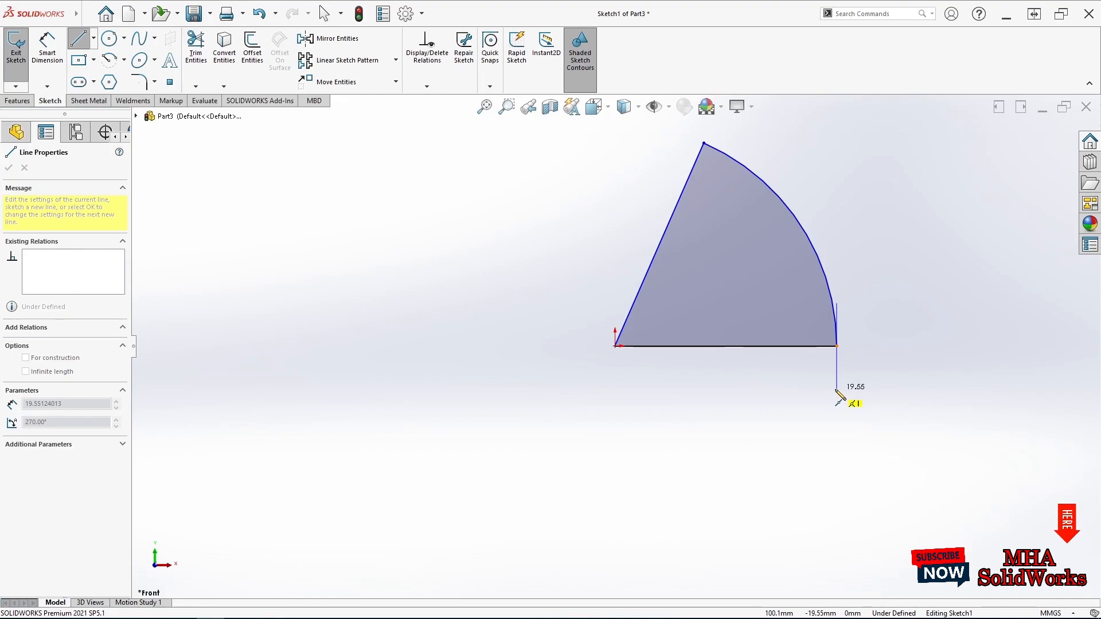
{"action": "left_click", "coordinate": [836, 389]}
{"action": "left_click", "coordinate": [836, 389]}
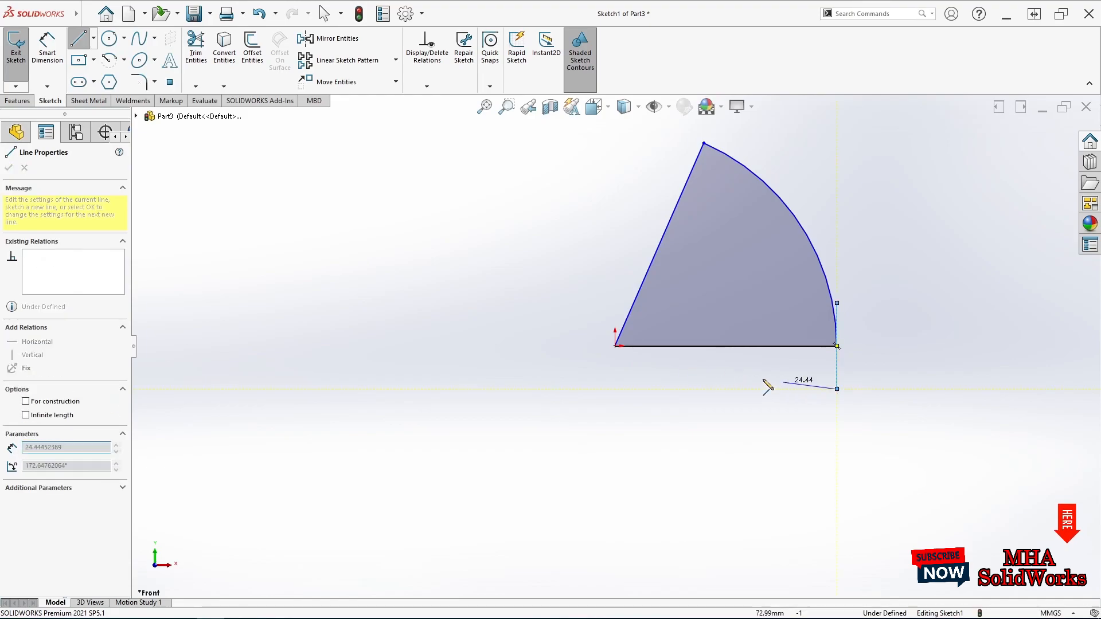
{"action": "left_click", "coordinate": [615, 346]}
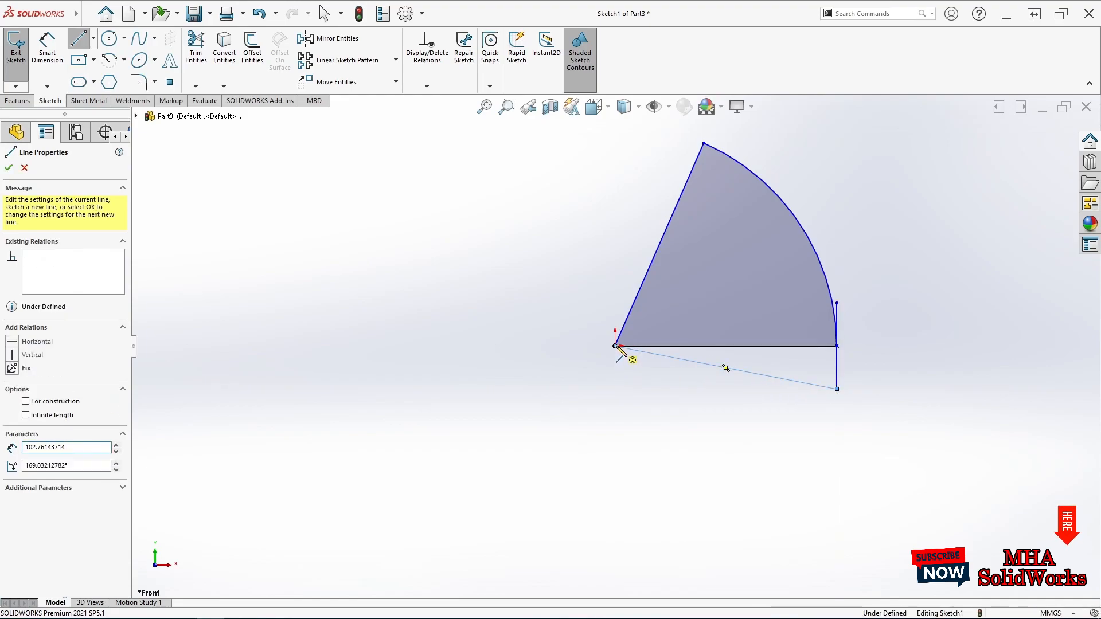
{"action": "left_click", "coordinate": [836, 303]}
{"action": "key", "text": "Escape"}
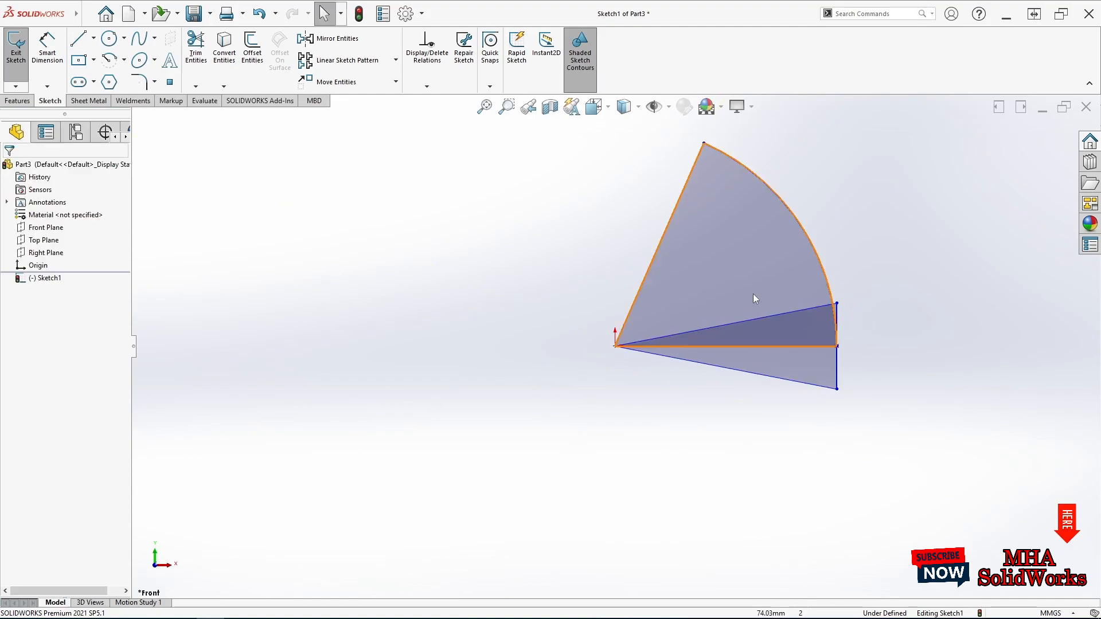
Step: Convert the arc and all four lines meeting at the origin to construction geometry, leaving the short vertical line solid
{"action": "left_click", "coordinate": [644, 276]}
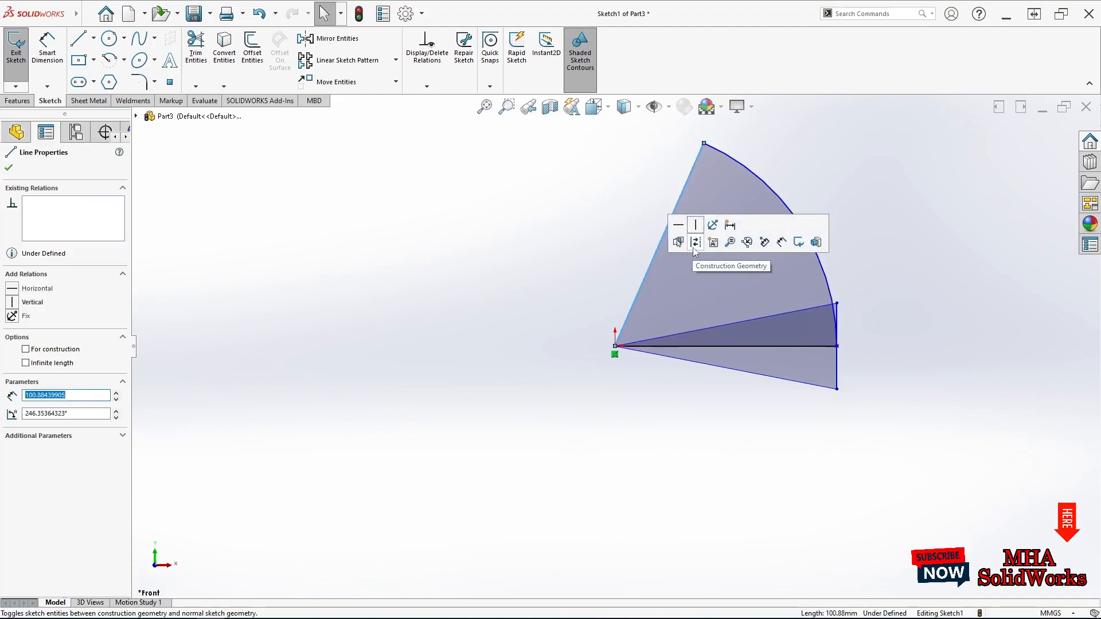
{"action": "left_click", "coordinate": [718, 244]}
{"action": "left_click", "coordinate": [820, 259]}
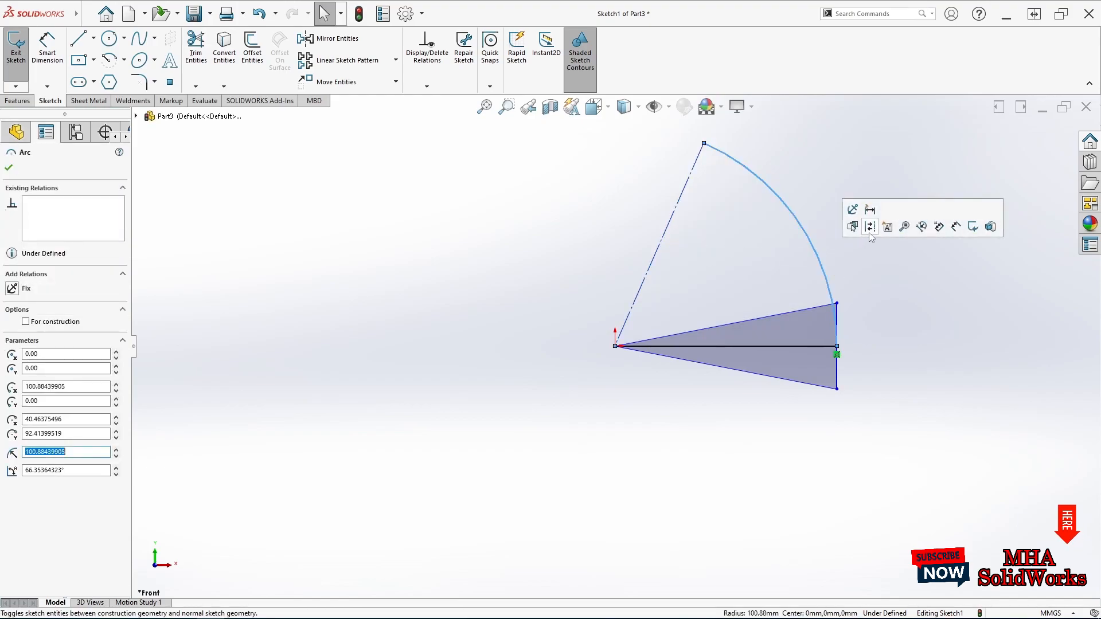
{"action": "left_click", "coordinate": [868, 229]}
{"action": "left_click", "coordinate": [807, 311]}
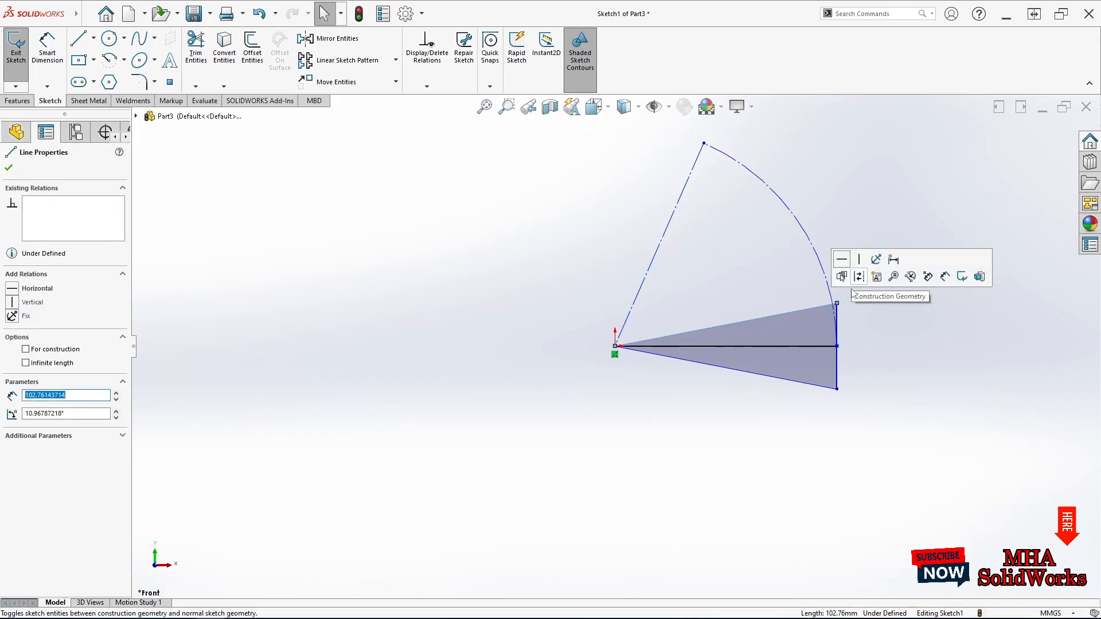
{"action": "left_click", "coordinate": [858, 275]}
{"action": "left_click", "coordinate": [837, 345]}
{"action": "left_click", "coordinate": [886, 312]}
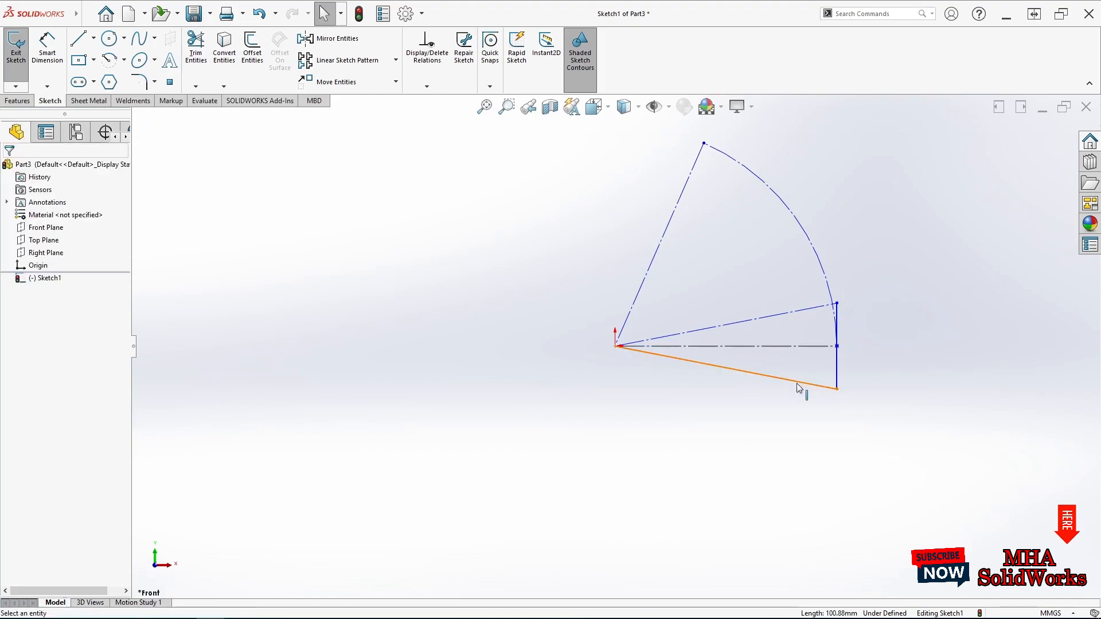
{"action": "left_click", "coordinate": [800, 386]}
{"action": "left_click", "coordinate": [844, 349]}
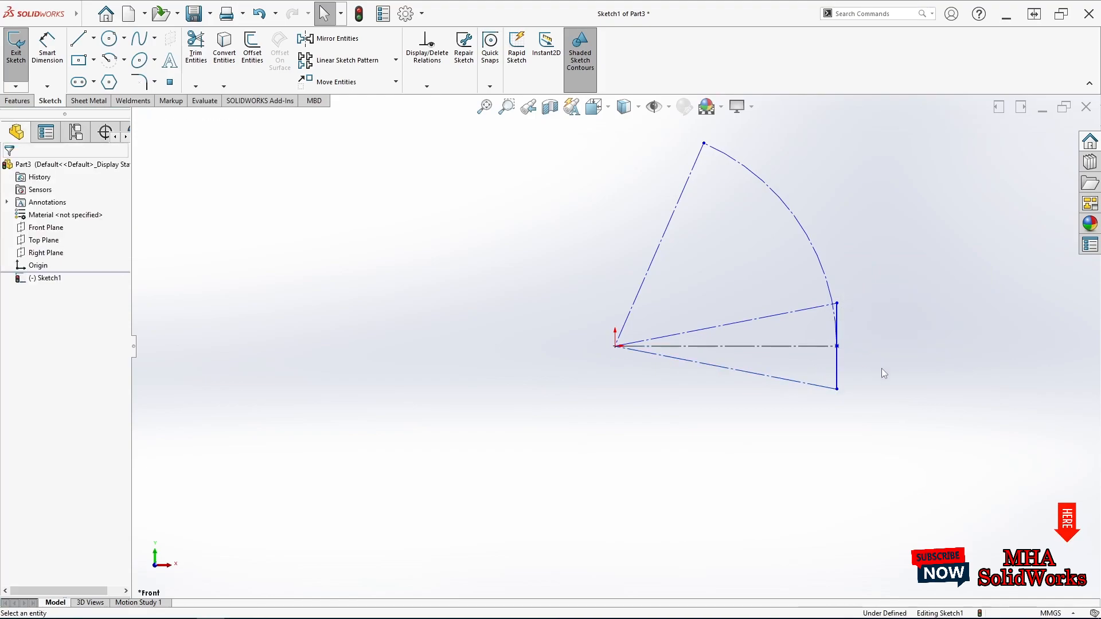
Step: Dimension the construction arc's radius as 300 mm
{"action": "left_click", "coordinate": [47, 46]}
{"action": "left_click", "coordinate": [810, 238]}
{"action": "left_click", "coordinate": [829, 224]}
{"action": "type", "text": "300"}
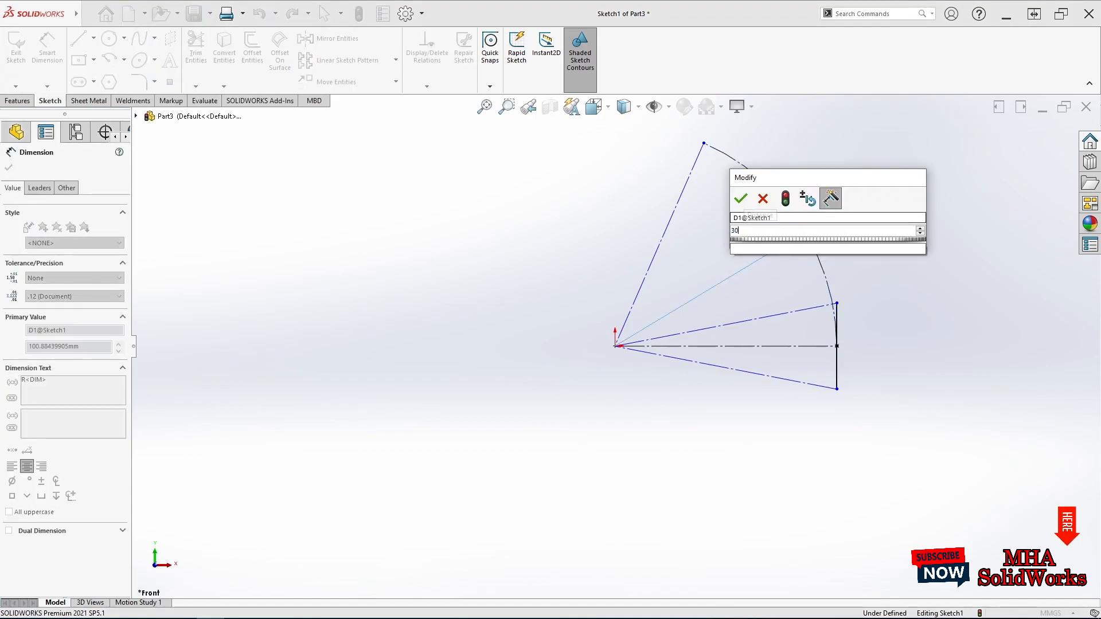
{"action": "key", "text": "Return"}
{"action": "key", "text": "Escape"}
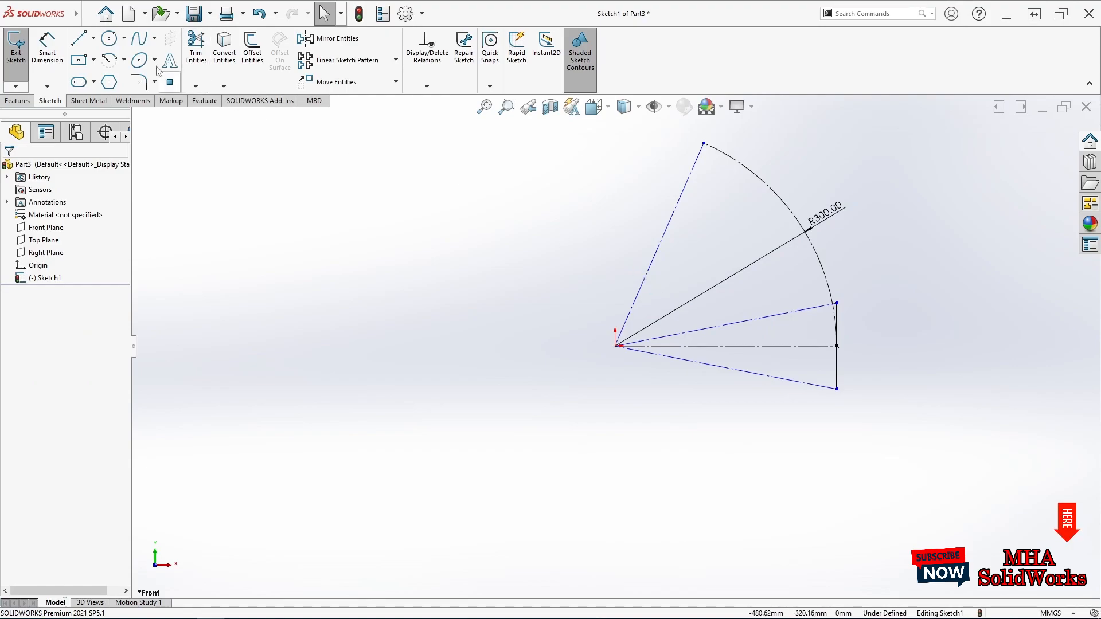
Step: Dimension the angle between the two construction lines running to the vertical line's ends as 45/2 (22.5°)
{"action": "left_click", "coordinate": [47, 46]}
{"action": "left_click", "coordinate": [732, 323]}
{"action": "left_click", "coordinate": [733, 367]}
{"action": "left_click", "coordinate": [771, 344]}
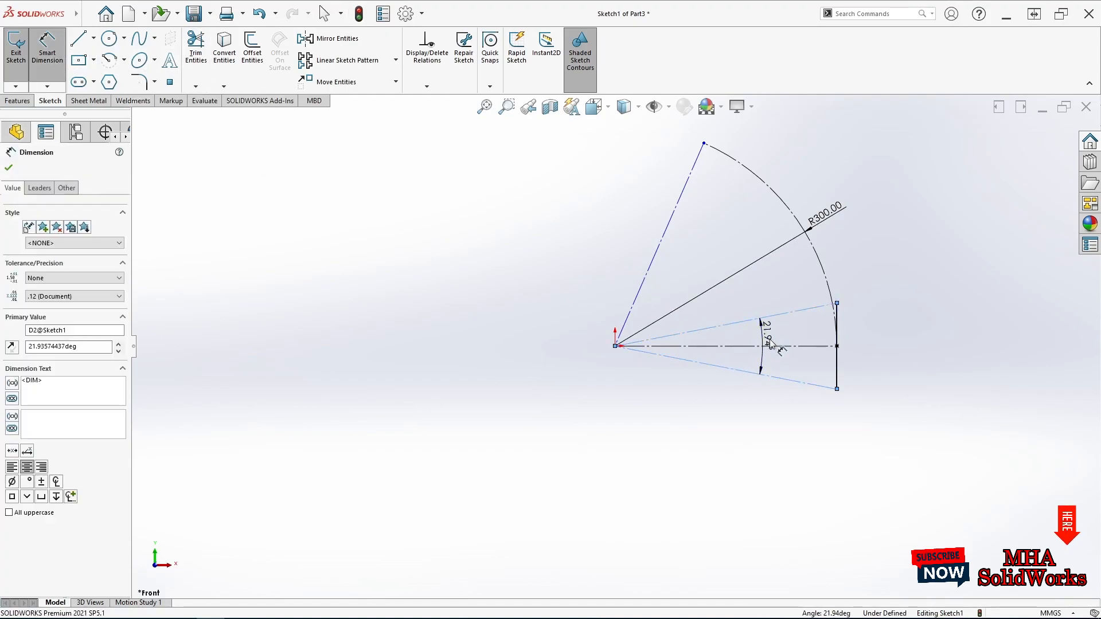
{"action": "type", "text": "22.5"}
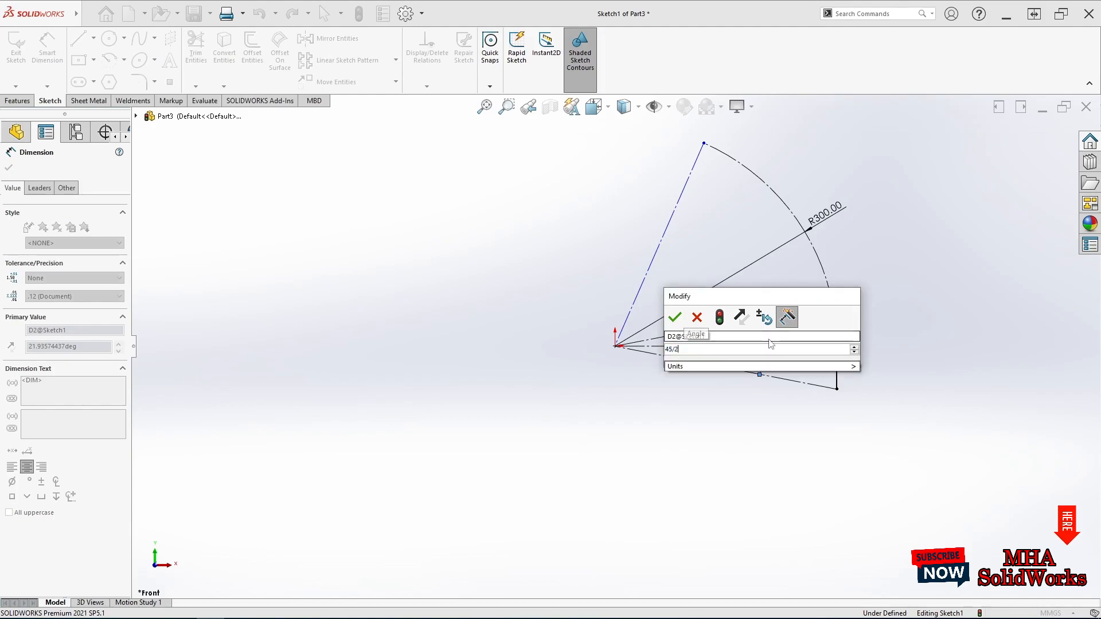
{"action": "key", "text": "Return"}
{"action": "key", "text": "Escape"}
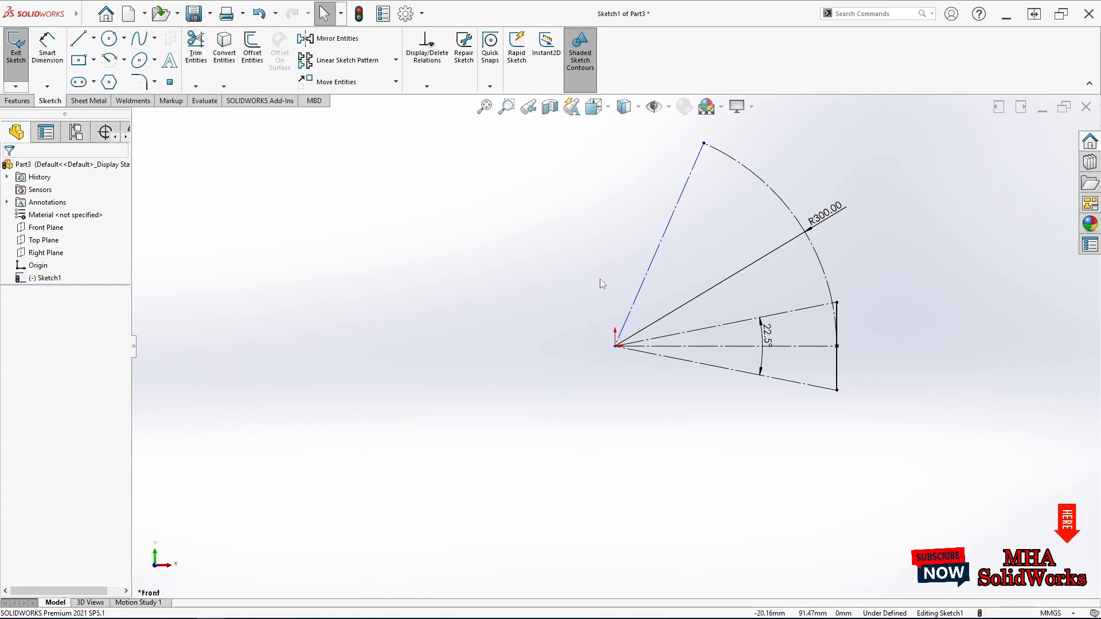
Step: Dimension the angle between the steep construction line and the horizontal construction line as 45°
{"action": "key", "text": "d"}
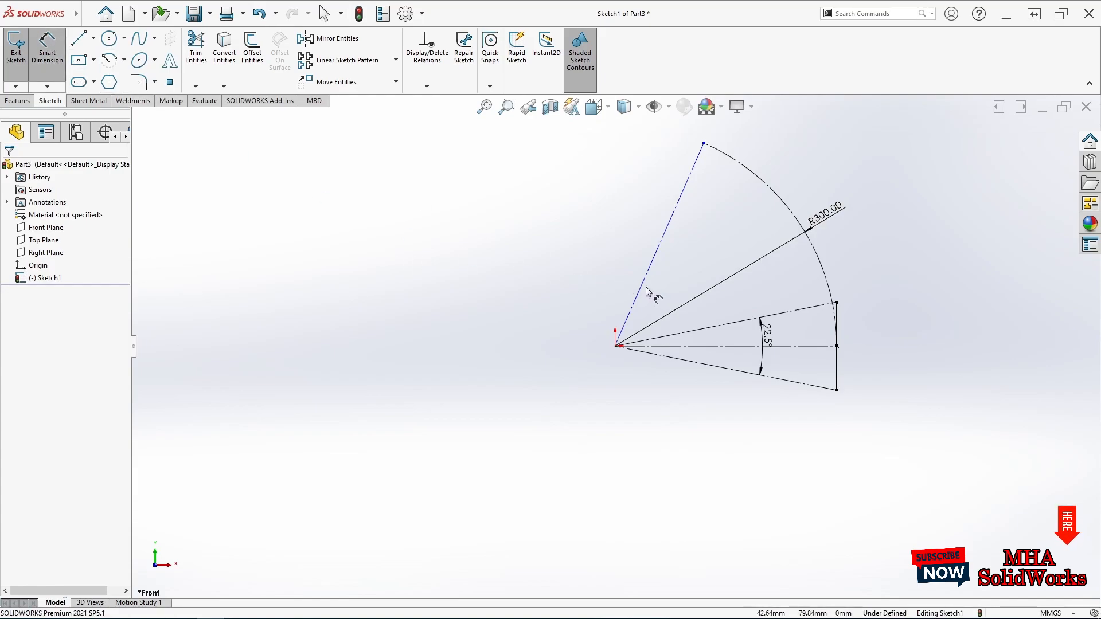
{"action": "left_click", "coordinate": [641, 291]}
{"action": "left_click", "coordinate": [710, 346]}
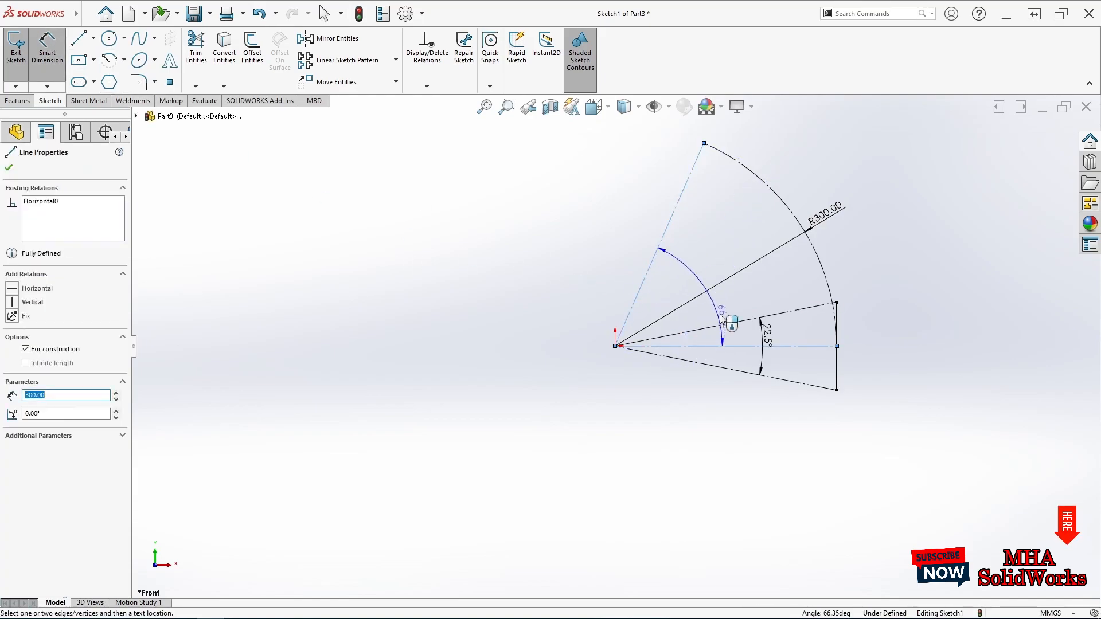
{"action": "left_click", "coordinate": [723, 315]}
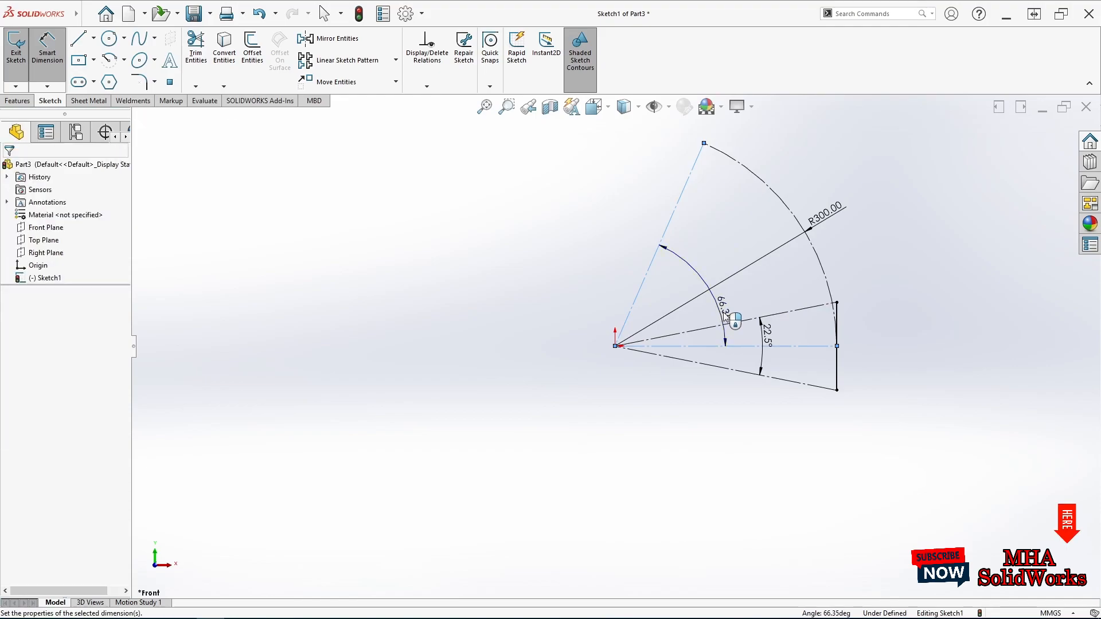
{"action": "type", "text": "45"}
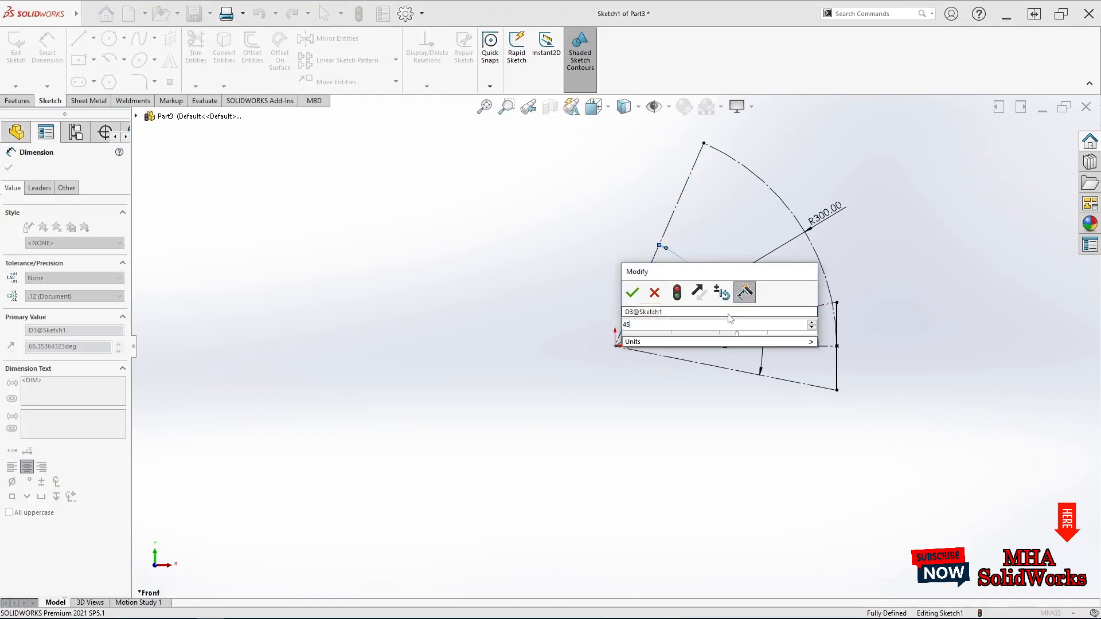
{"action": "key", "text": "Return"}
{"action": "key", "text": "Escape"}
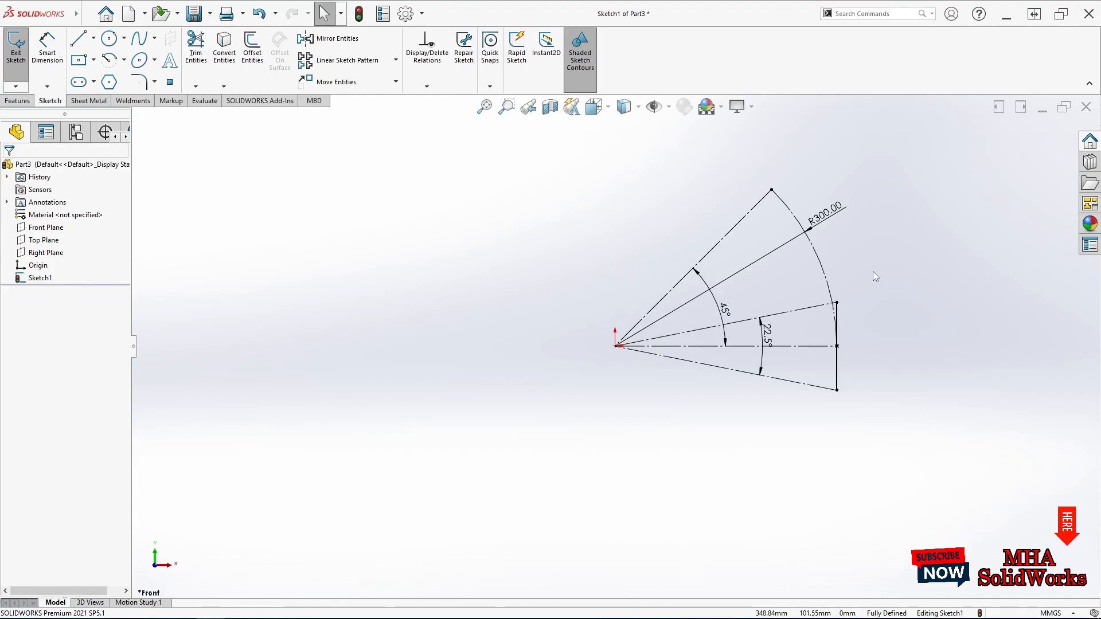
Step: Circular-pattern the solid vertical line about the origin, with 3 instances equally spaced over 45°, reversed to run upward along the arc
{"action": "left_click", "coordinate": [395, 60]}
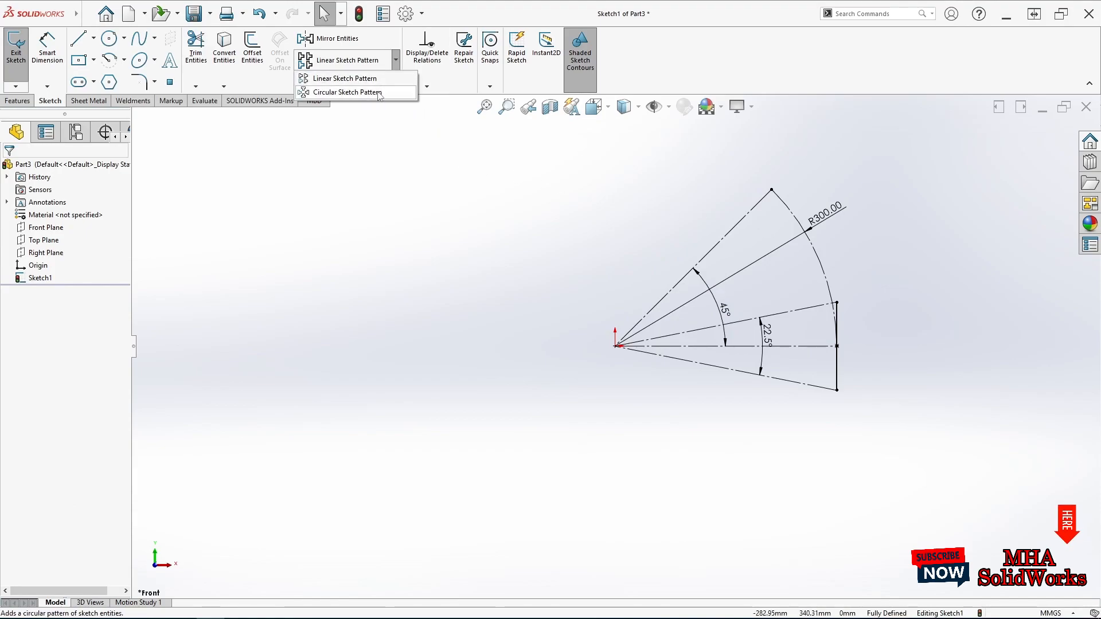
{"action": "left_click", "coordinate": [345, 92]}
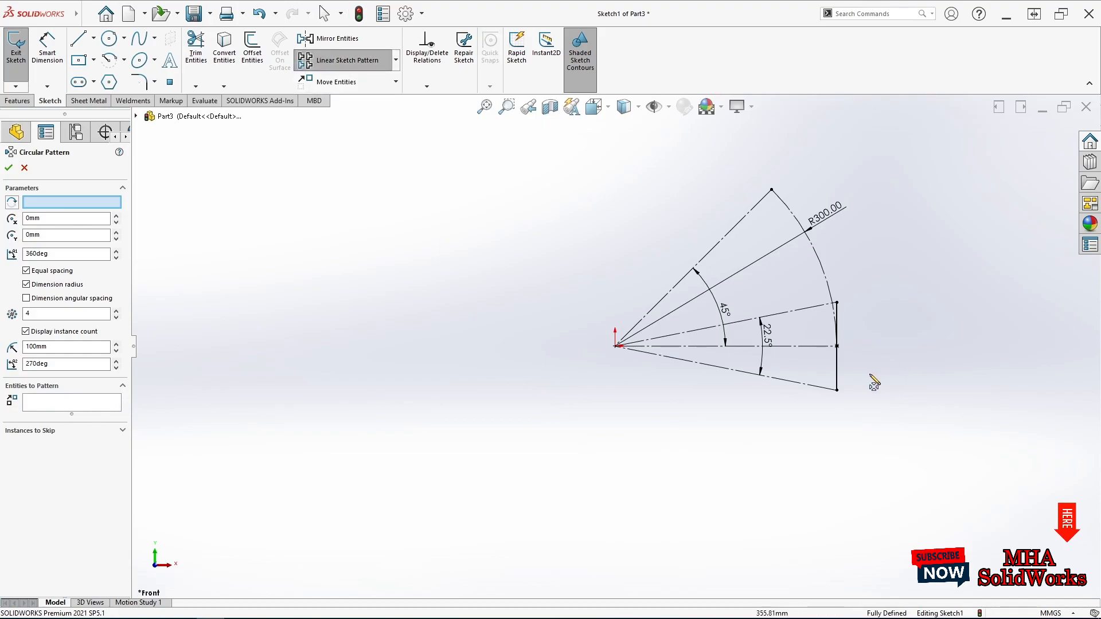
{"action": "left_click", "coordinate": [837, 381]}
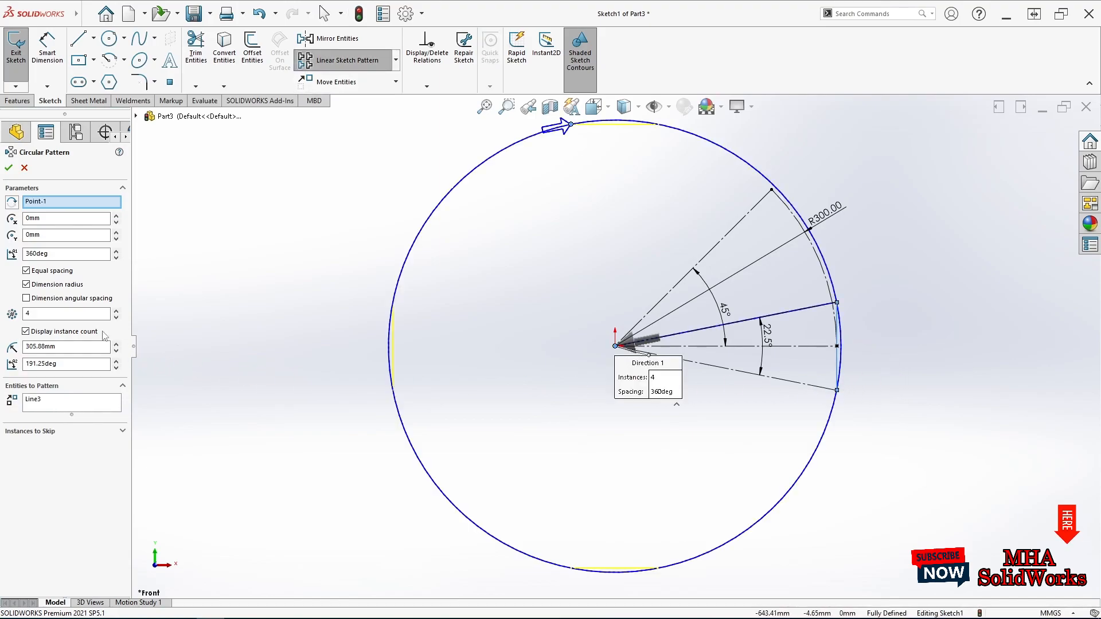
{"action": "left_click_drag", "start_coordinate": [62, 255], "coordinate": [4, 255]}
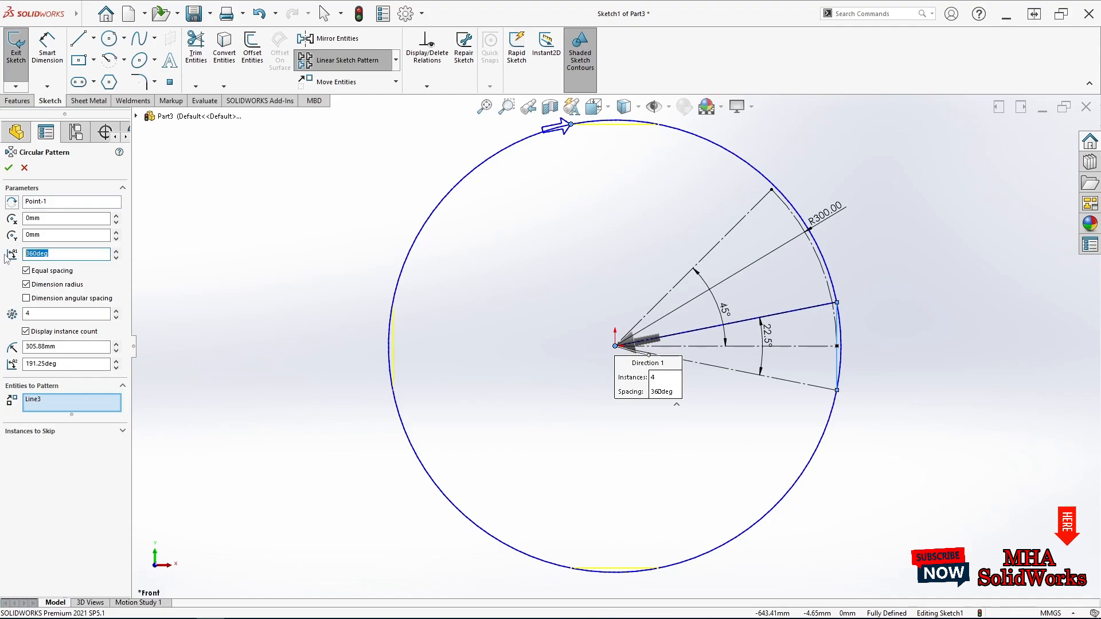
{"action": "key", "text": "Return"}
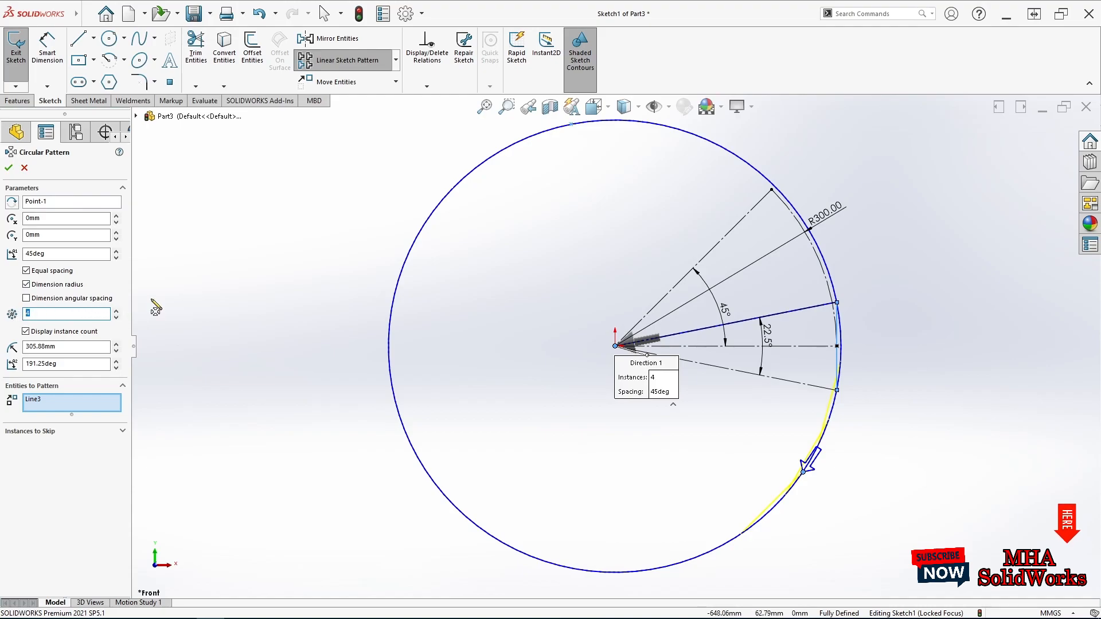
{"action": "key", "text": "Return"}
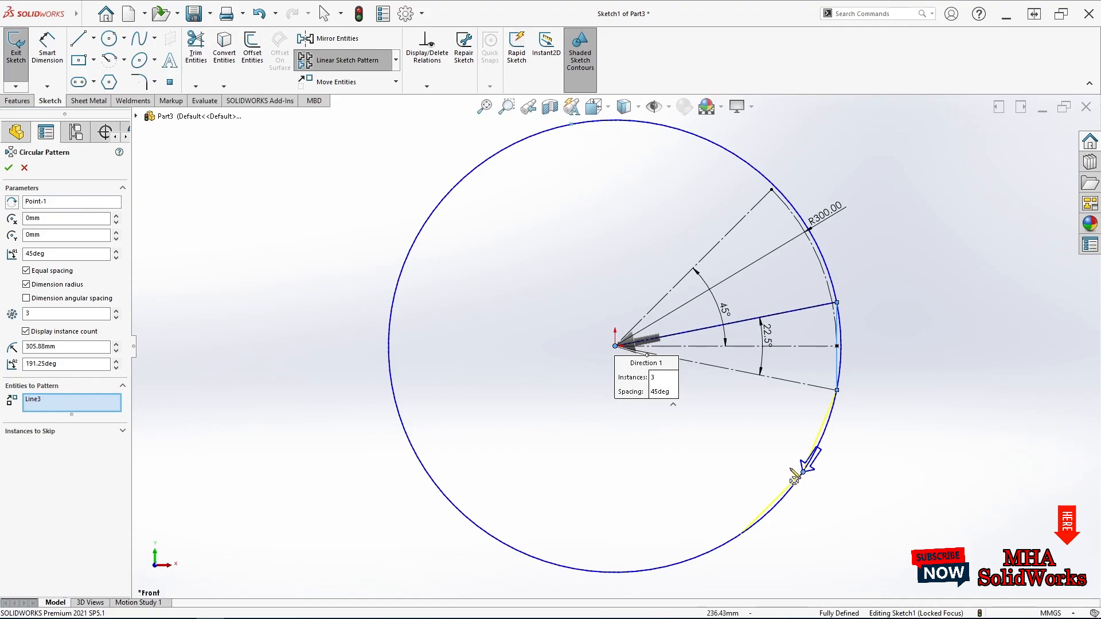
{"action": "left_click", "coordinate": [11, 204]}
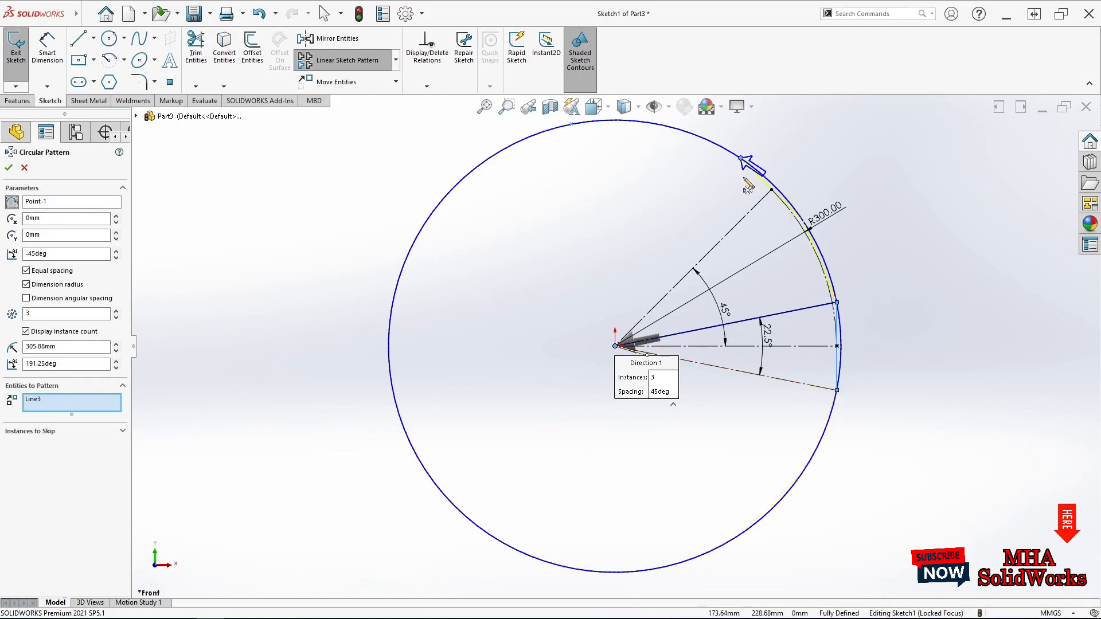
{"action": "left_click", "coordinate": [9, 168]}
{"action": "left_click", "coordinate": [917, 318]}
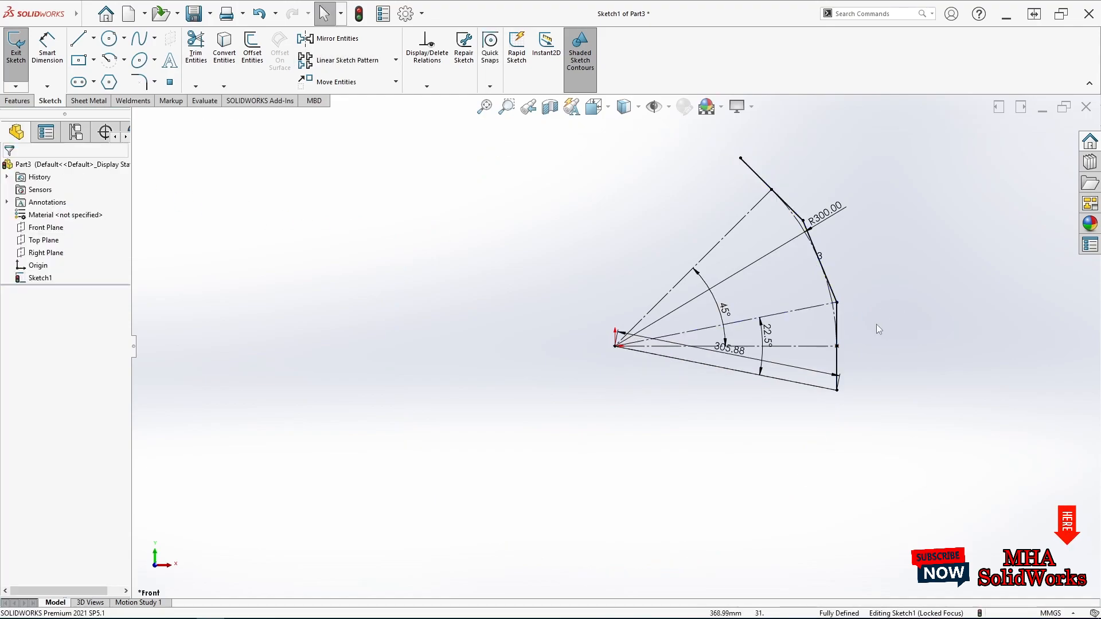
Step: Convert the original vertical line and the uppermost patterned line to construction geometry, keeping the middle segment solid
{"action": "left_click", "coordinate": [837, 323]}
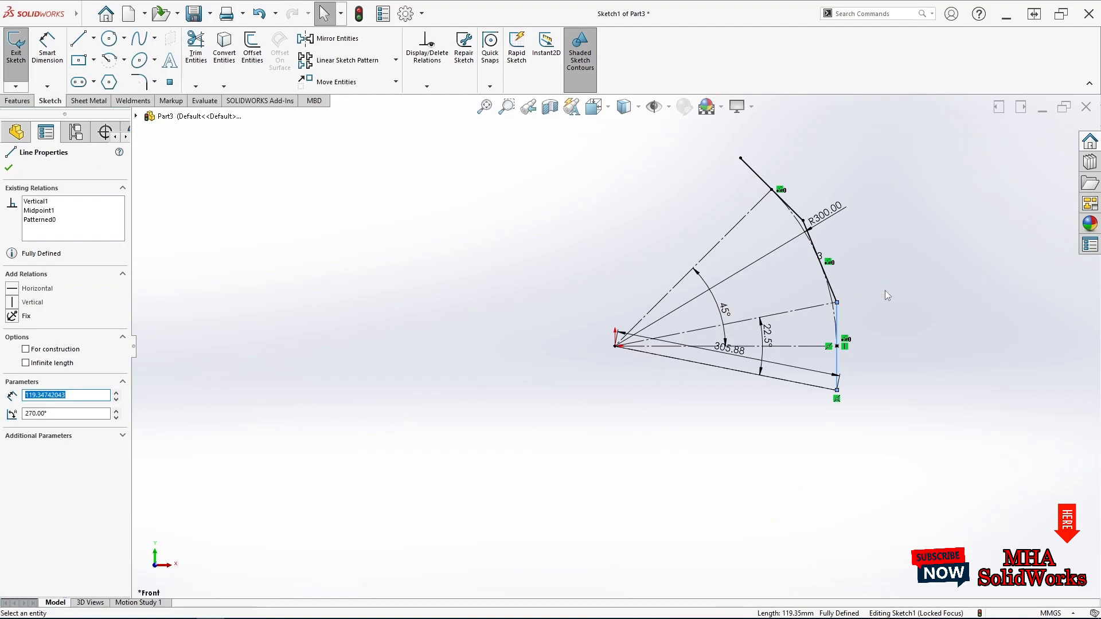
{"action": "left_click", "coordinate": [888, 296]}
{"action": "left_click", "coordinate": [758, 177]}
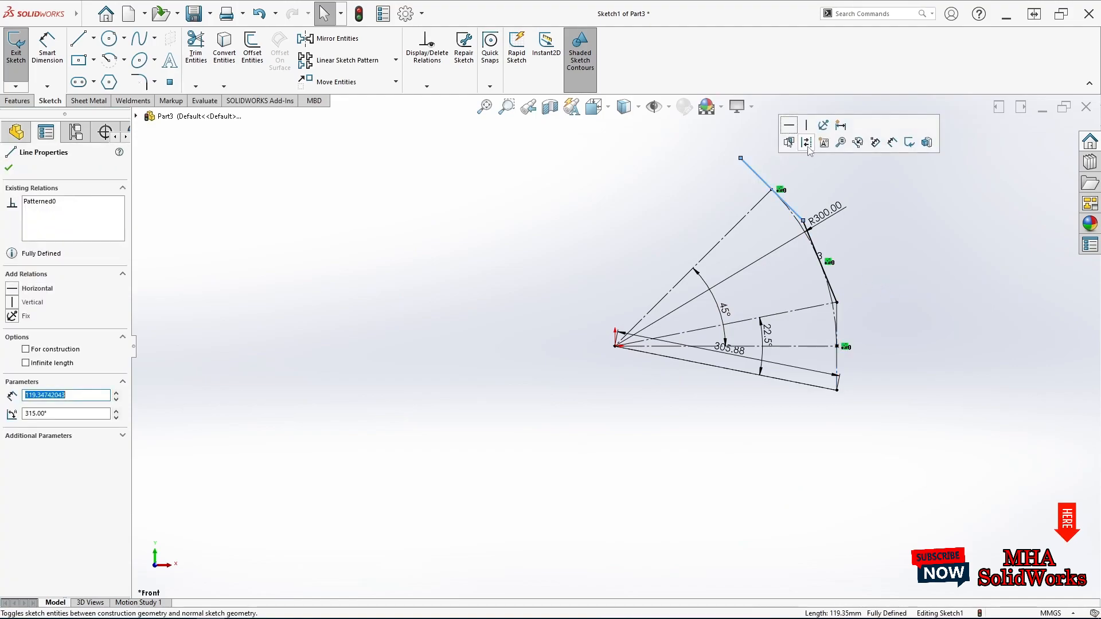
{"action": "left_click", "coordinate": [738, 209]}
Step: Draw a solid line from the middle segment's lower end down to the vertical construction line's midpoint
{"action": "left_click", "coordinate": [79, 39]}
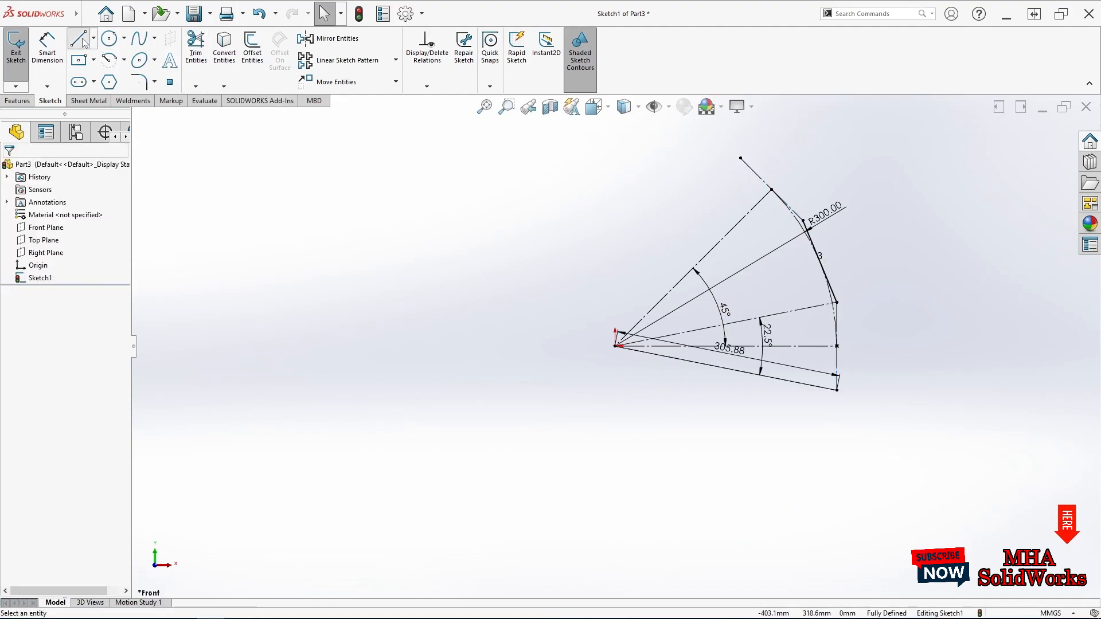
{"action": "left_click", "coordinate": [837, 302]}
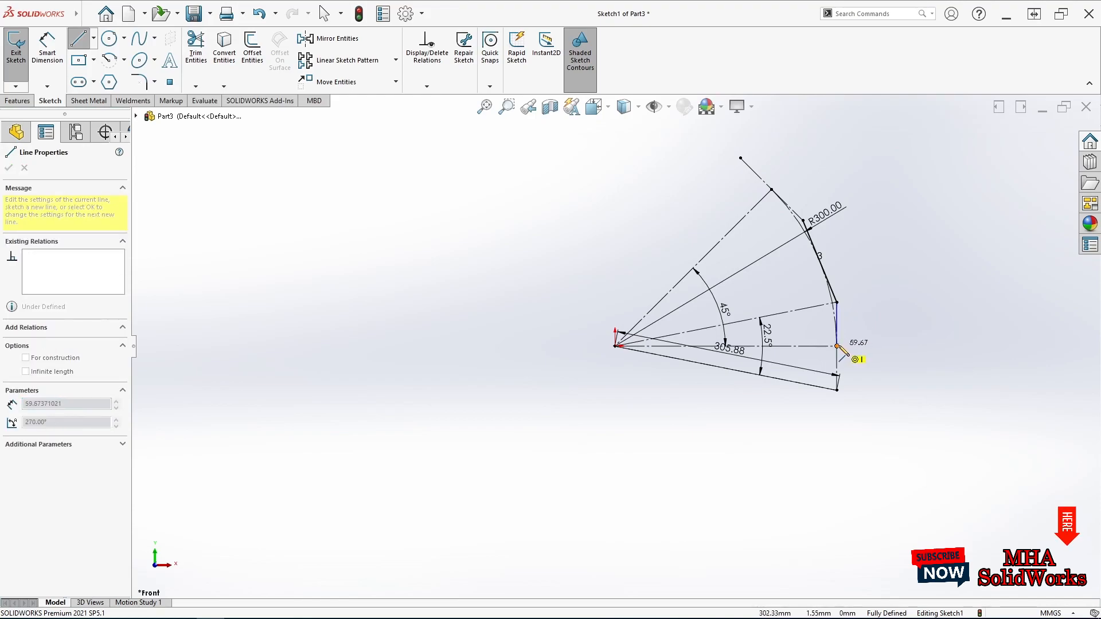
{"action": "left_click", "coordinate": [837, 346]}
{"action": "key", "text": "Escape"}
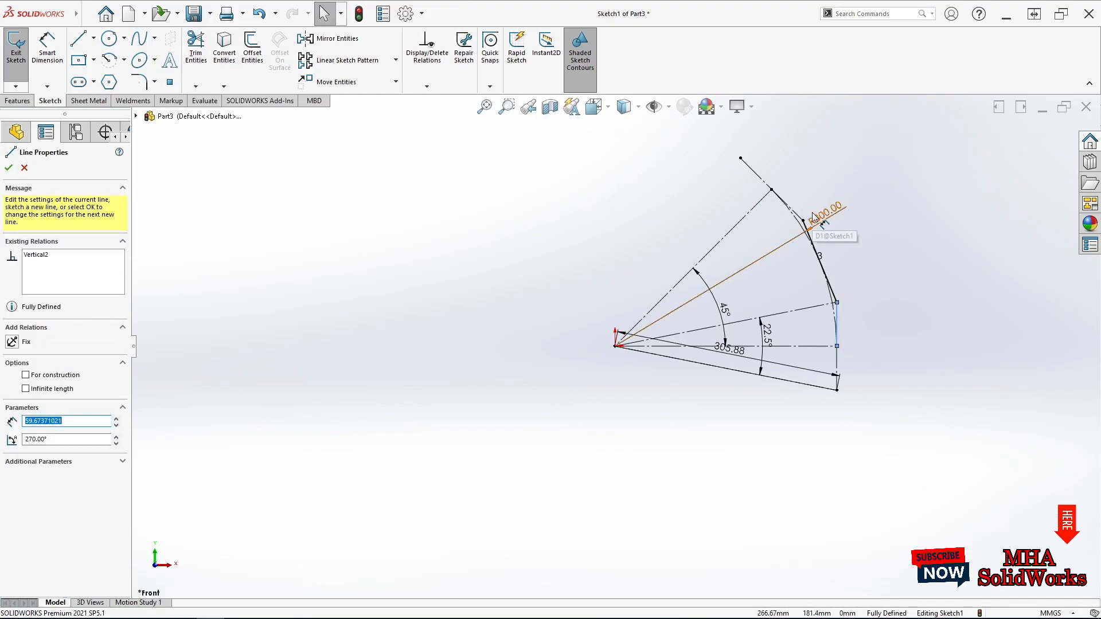
{"action": "left_click", "coordinate": [265, 124]}
Step: Draw a solid line between the middle segment's upper end and the arc's upper endpoint, and exit the sketch
{"action": "left_click", "coordinate": [79, 39]}
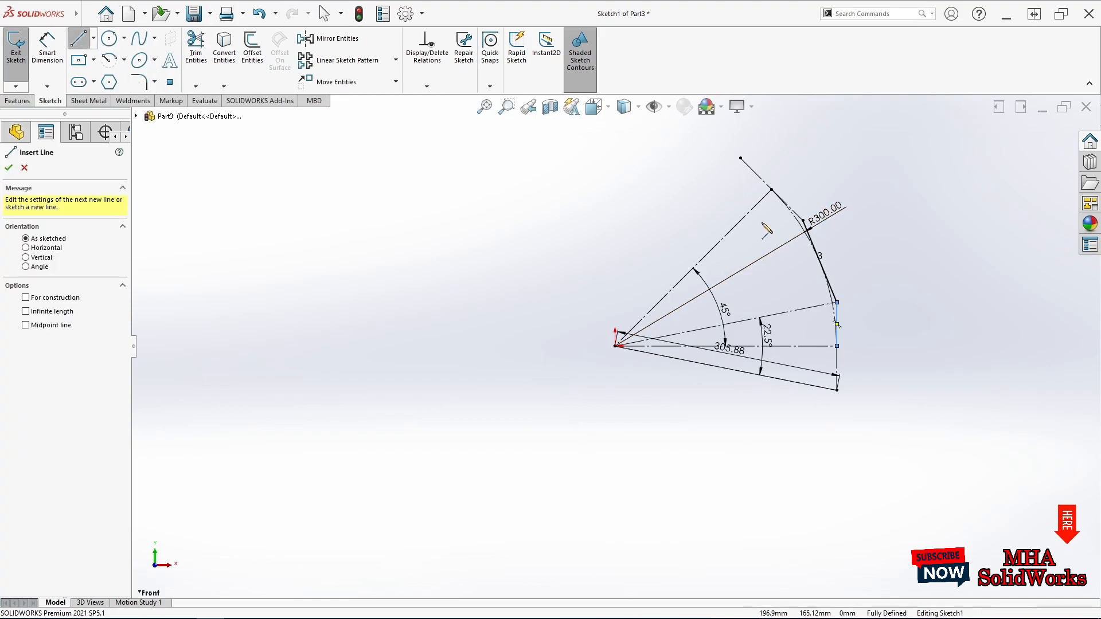
{"action": "key", "text": "Escape"}
{"action": "left_click", "coordinate": [786, 204]}
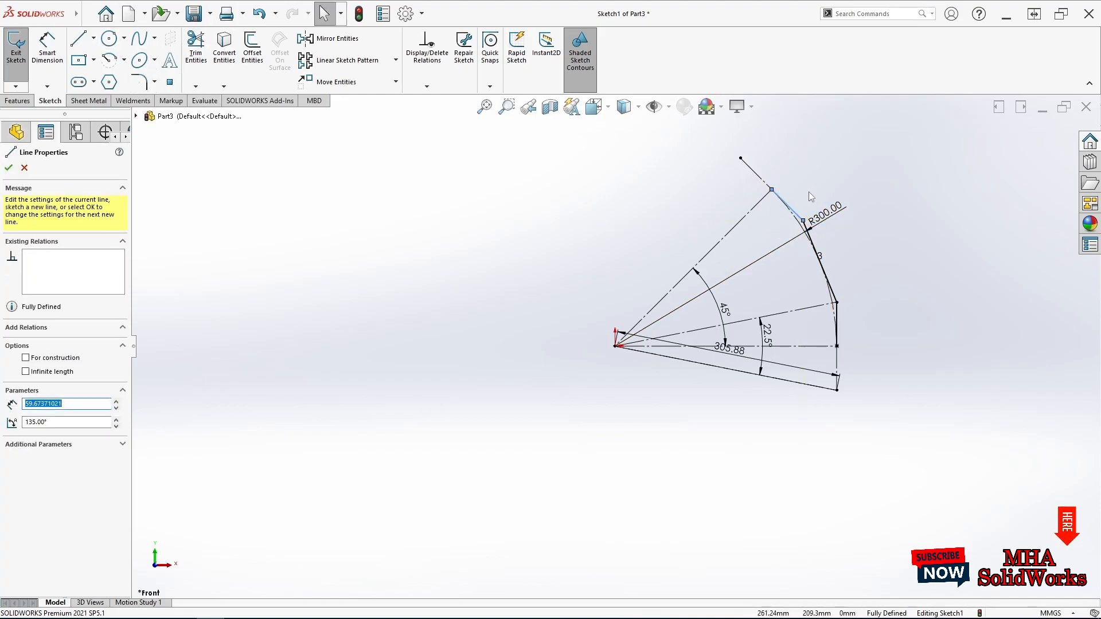
{"action": "left_click", "coordinate": [810, 189]}
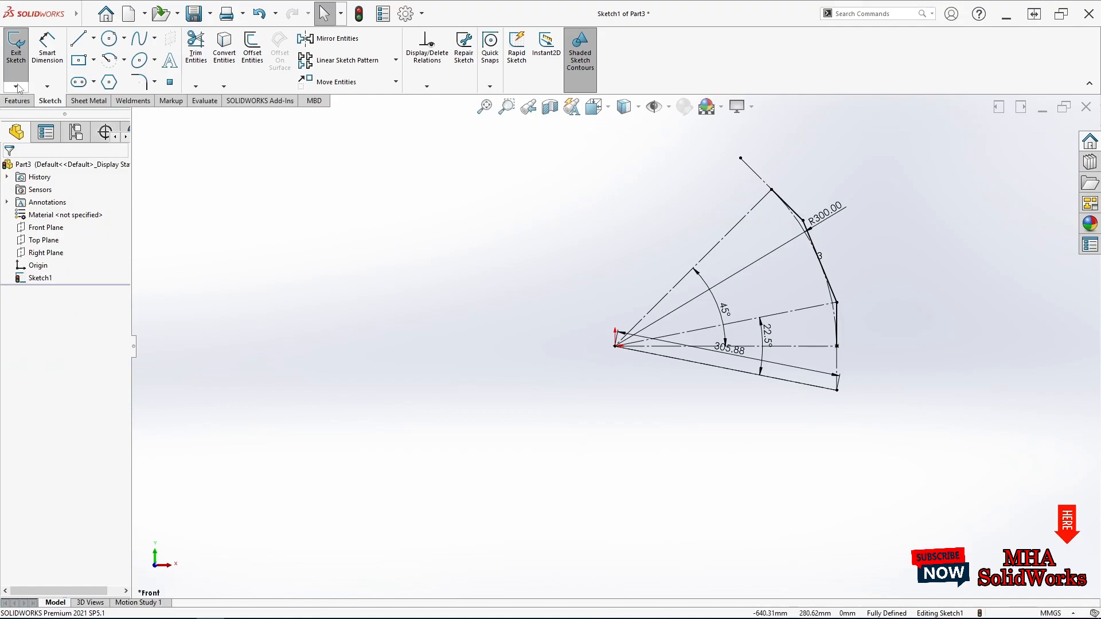
{"action": "left_click", "coordinate": [16, 51]}
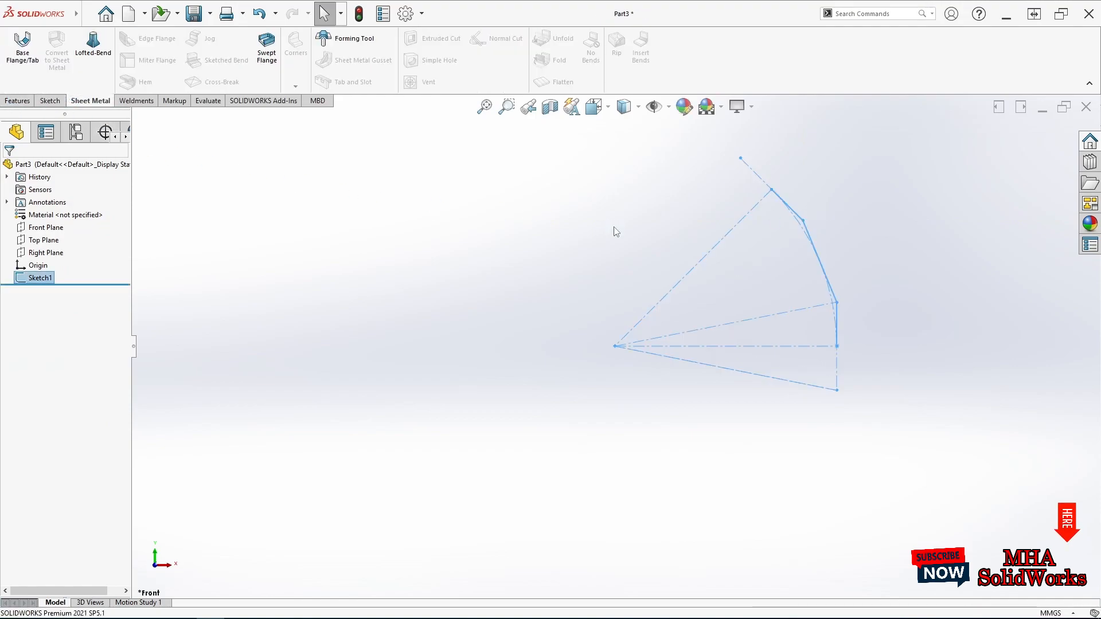
Step: Sweep a 300 mm diameter circular profile along the segmented sketch path as a 1 mm one-direction thin feature
{"action": "left_click", "coordinate": [17, 101]}
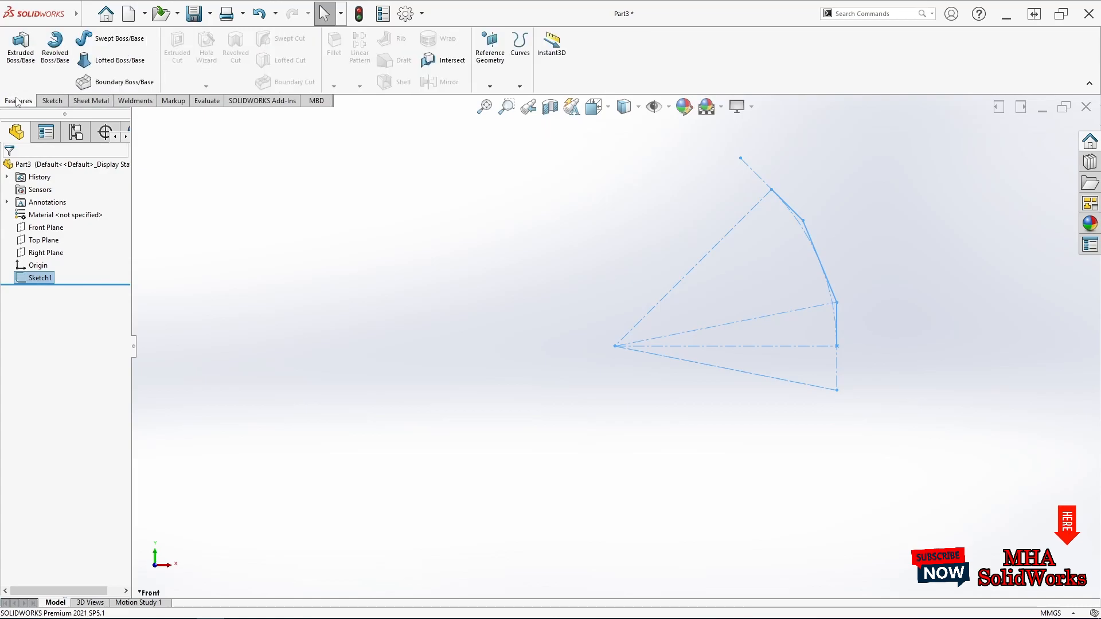
{"action": "left_click", "coordinate": [132, 45]}
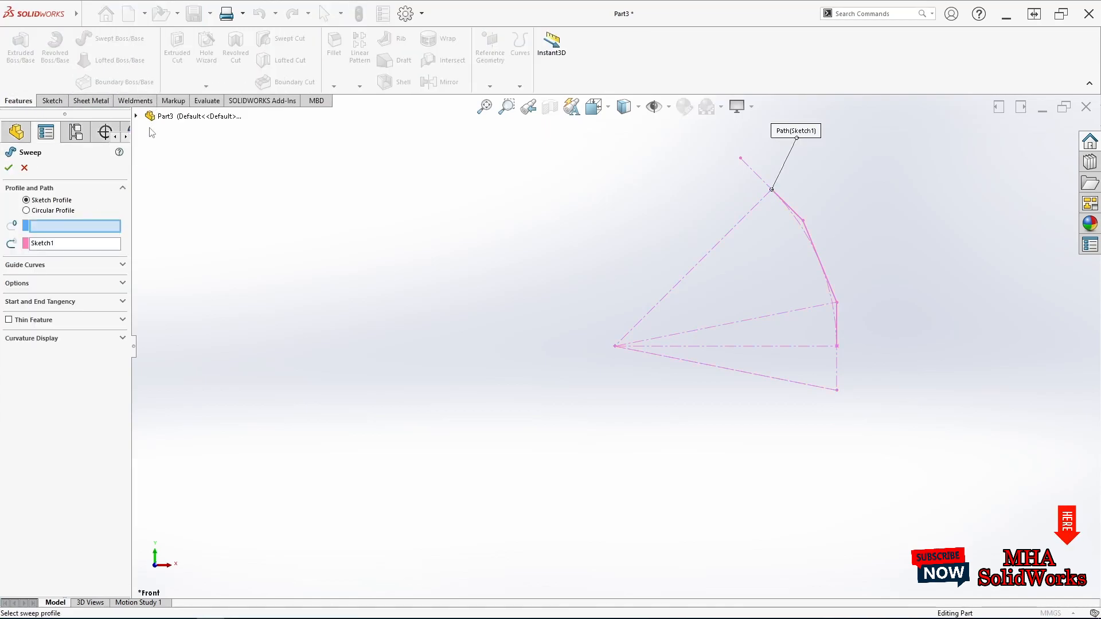
{"action": "left_click", "coordinate": [26, 211]}
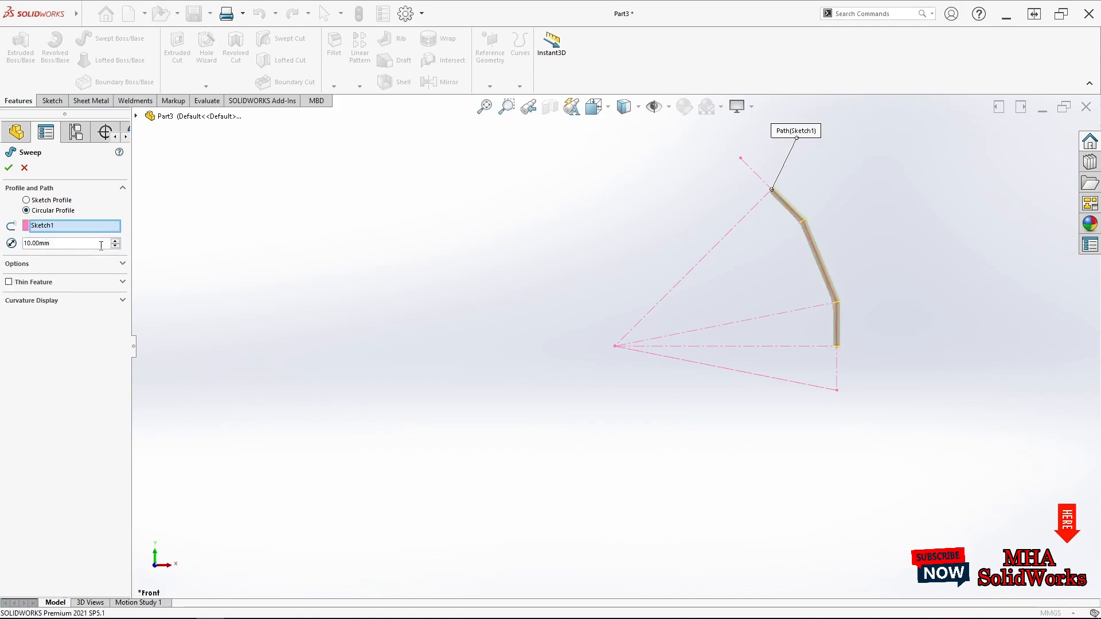
{"action": "double_click", "coordinate": [41, 244]}
{"action": "type", "text": "300"}
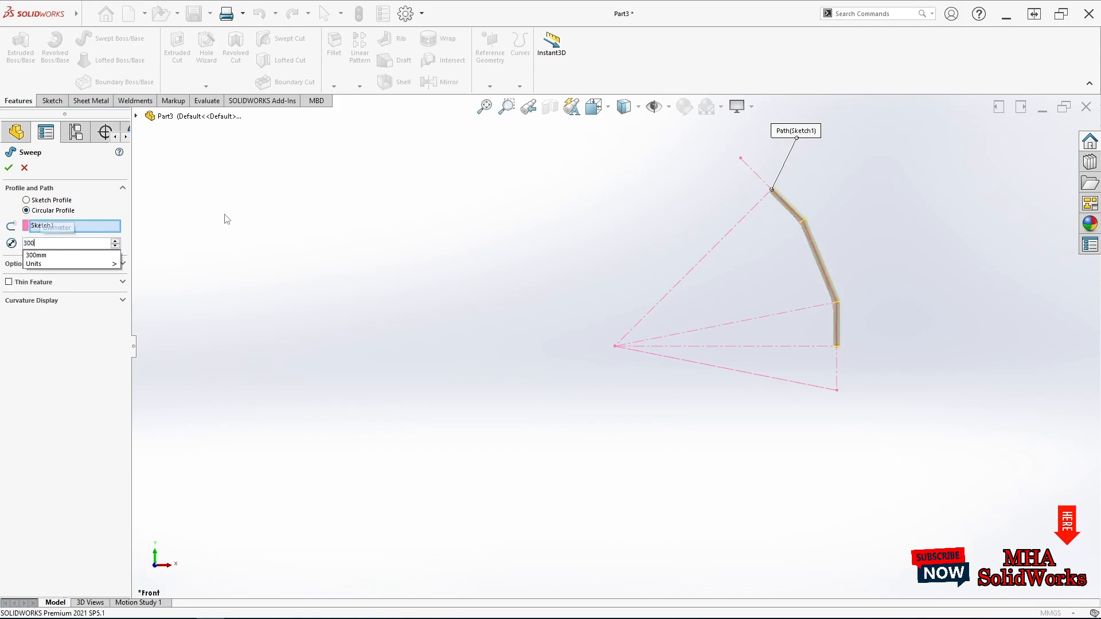
{"action": "key", "text": "Return"}
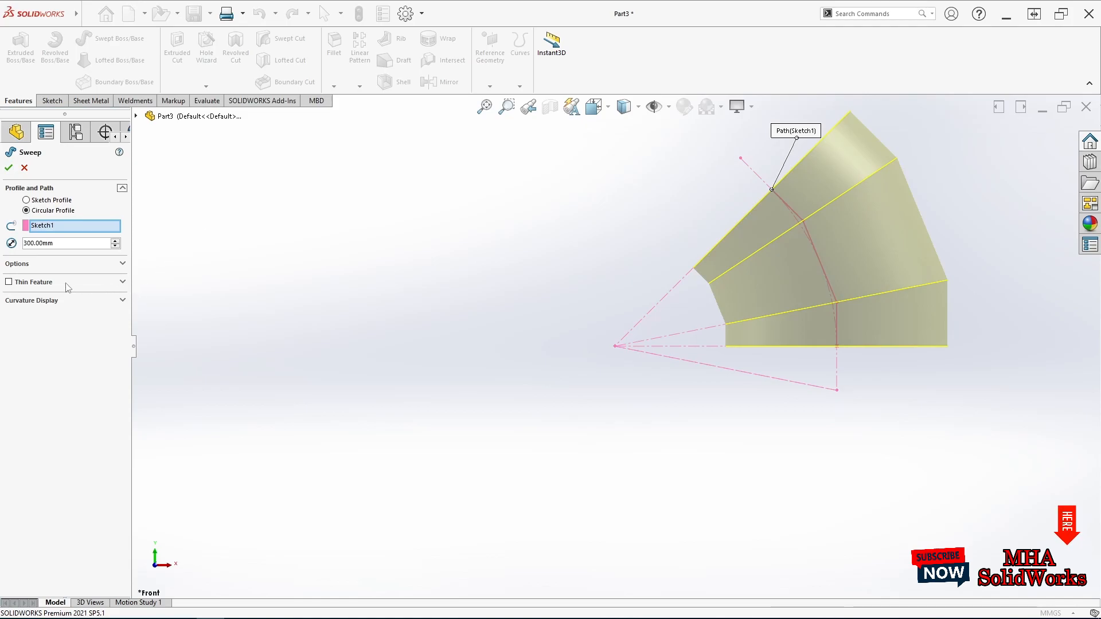
{"action": "left_click", "coordinate": [8, 282]}
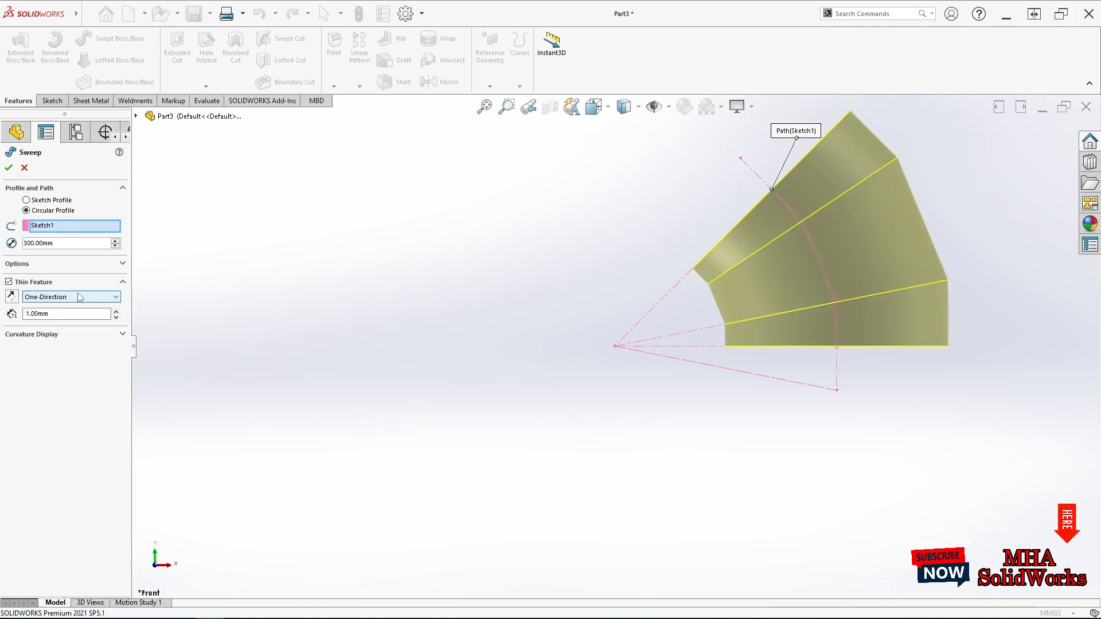
{"action": "left_click", "coordinate": [8, 168]}
Step: Check the diameter of the outer edge at the swept elbow's open upper end
{"action": "middle_click_drag", "start_coordinate": [517, 281], "coordinate": [788, 330]}
{"action": "scroll", "coordinate": [789, 330], "scroll_direction": "down", "scroll_amount": 3}
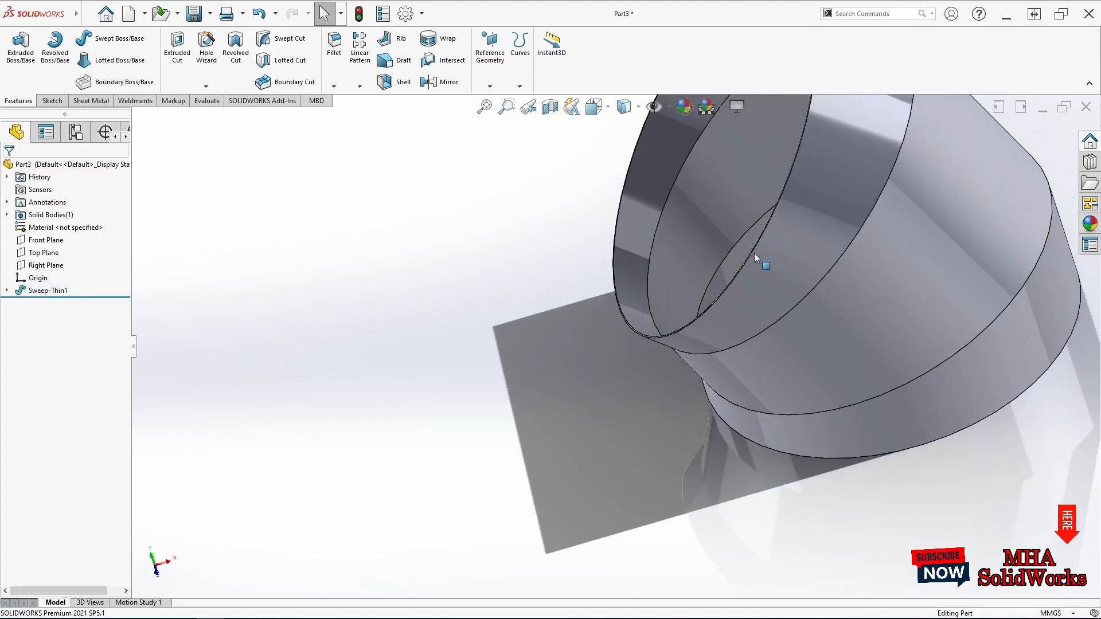
{"action": "left_click", "coordinate": [754, 252]}
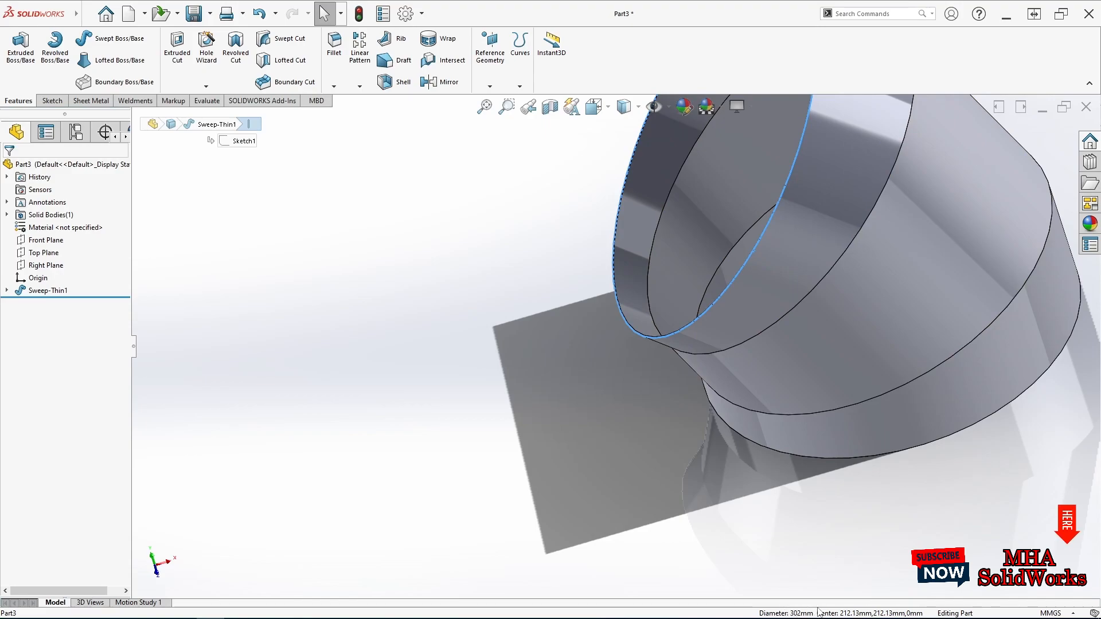
{"action": "left_click", "coordinate": [436, 375]}
Step: Edit the thin sweep to reverse its wall thickness direction inward, and recheck the open end's outer edge diameter
{"action": "left_click", "coordinate": [65, 290]}
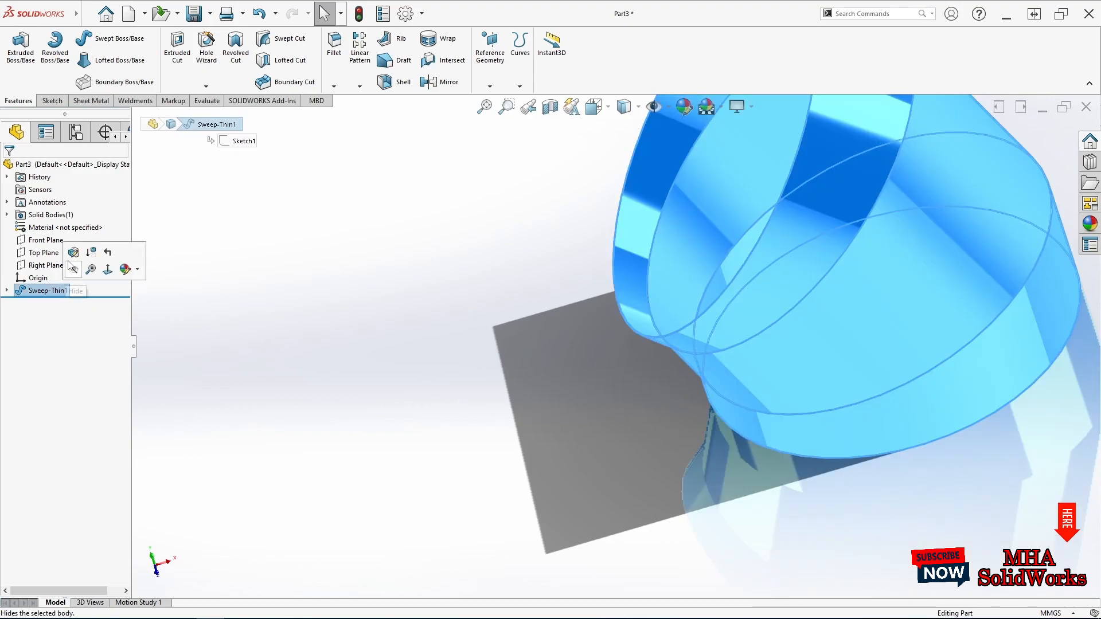
{"action": "left_click", "coordinate": [83, 254]}
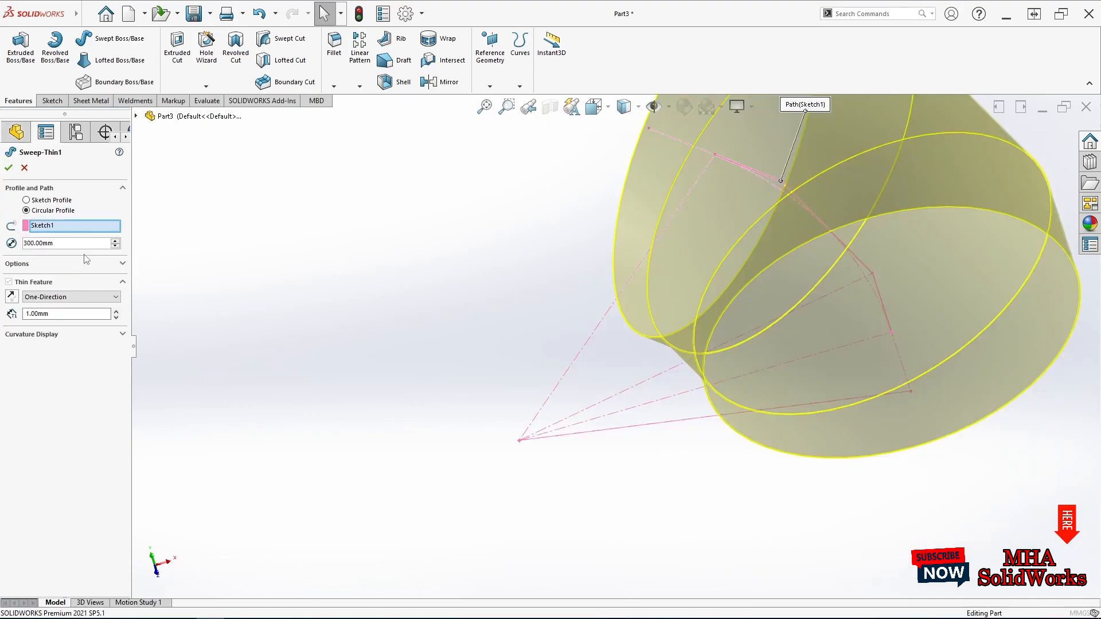
{"action": "left_click", "coordinate": [12, 297]}
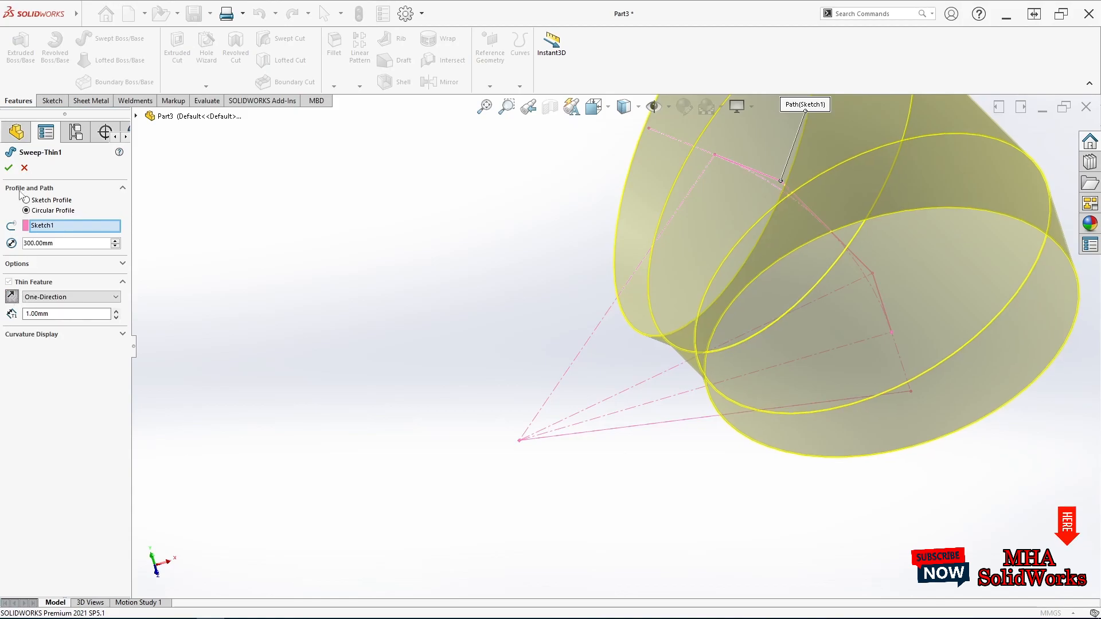
{"action": "left_click", "coordinate": [11, 170]}
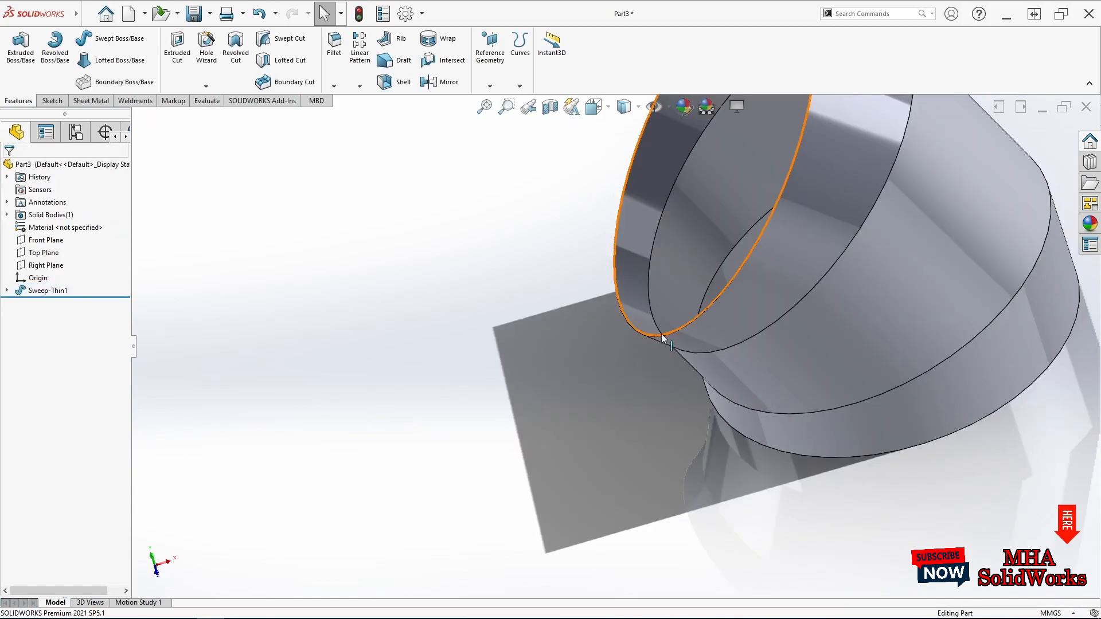
{"action": "left_click", "coordinate": [663, 336]}
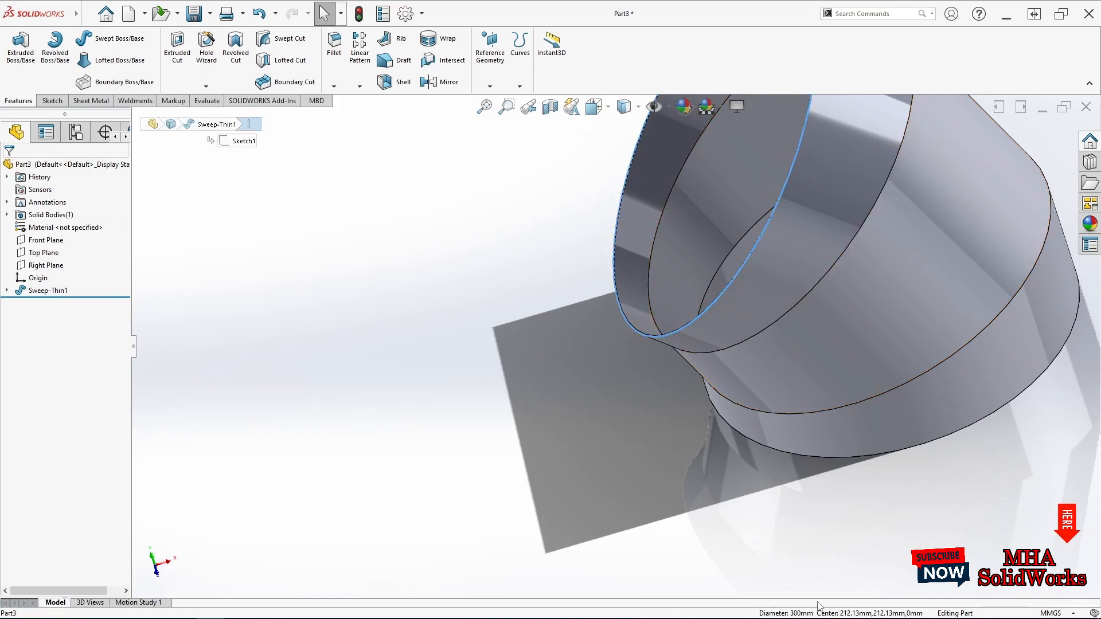
{"action": "left_click", "coordinate": [541, 422]}
Step: Start a thin extruded cut from the sweep's path sketch, Through All in the reversed first direction only, with the second direction off
{"action": "scroll", "coordinate": [614, 347], "scroll_direction": "up", "scroll_amount": 3}
{"action": "middle_click_drag", "start_coordinate": [837, 254], "coordinate": [797, 241]}
{"action": "left_click", "coordinate": [7, 291]}
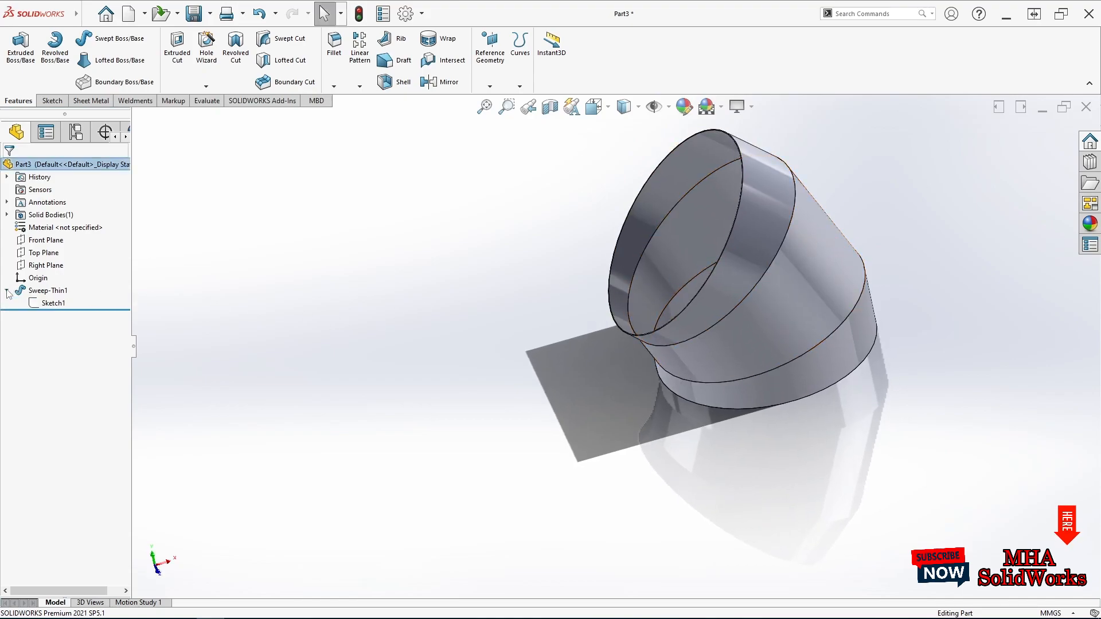
{"action": "left_click", "coordinate": [48, 304]}
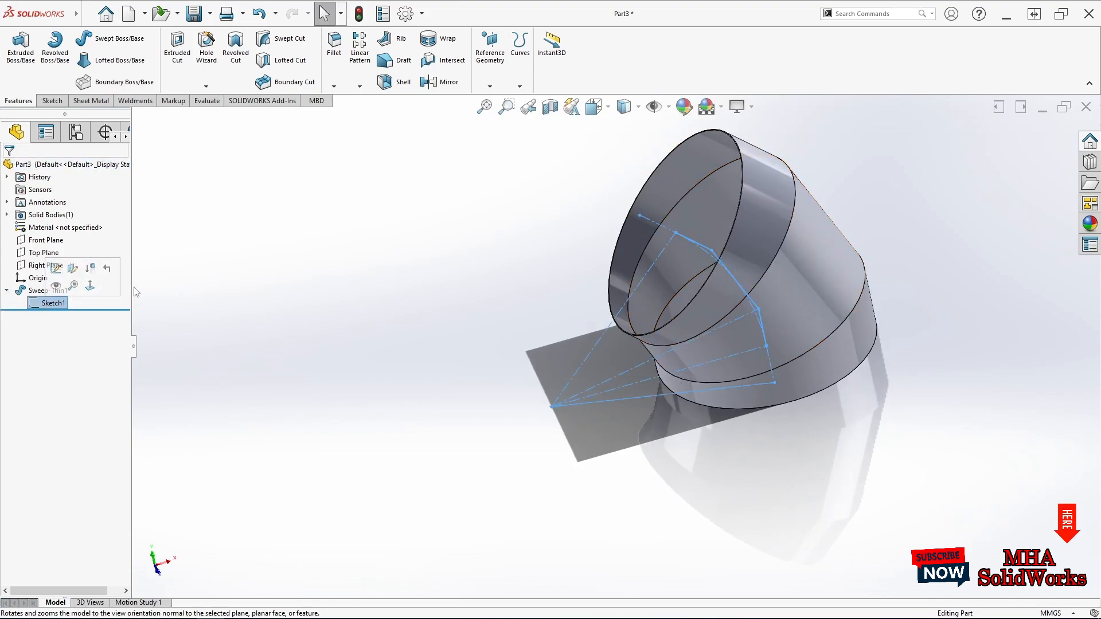
{"action": "left_click", "coordinate": [182, 59]}
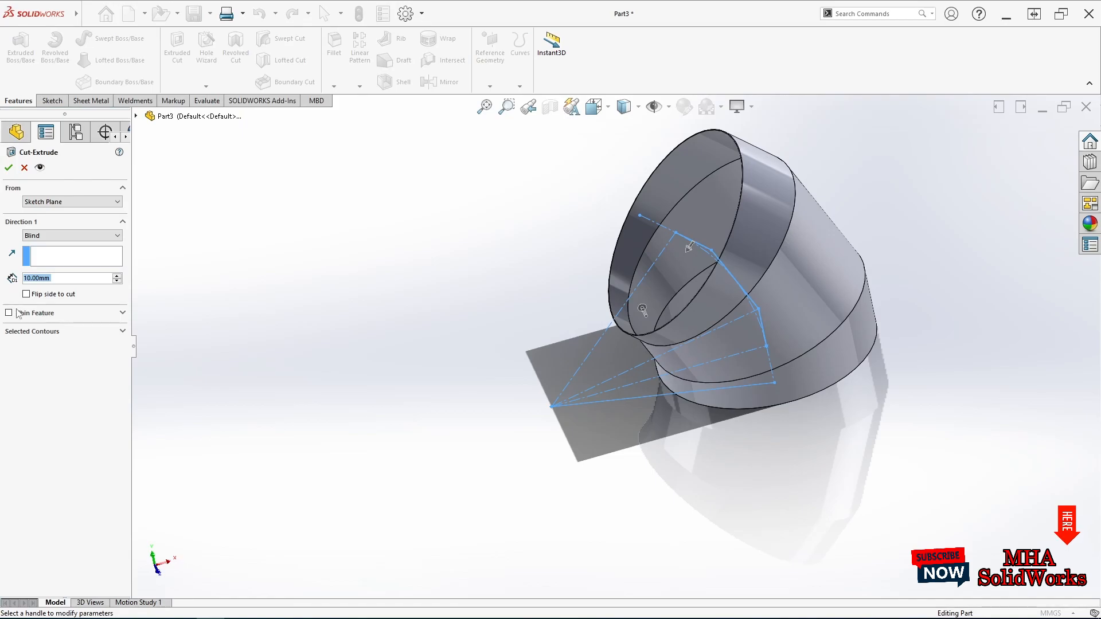
{"action": "left_click", "coordinate": [9, 313]}
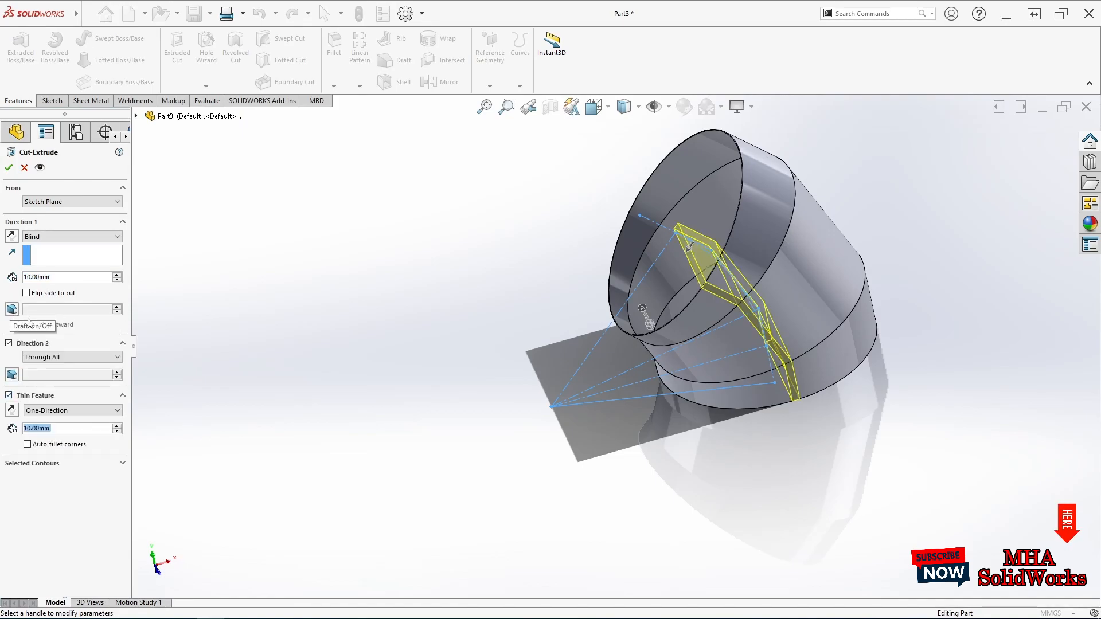
{"action": "left_click", "coordinate": [9, 344]}
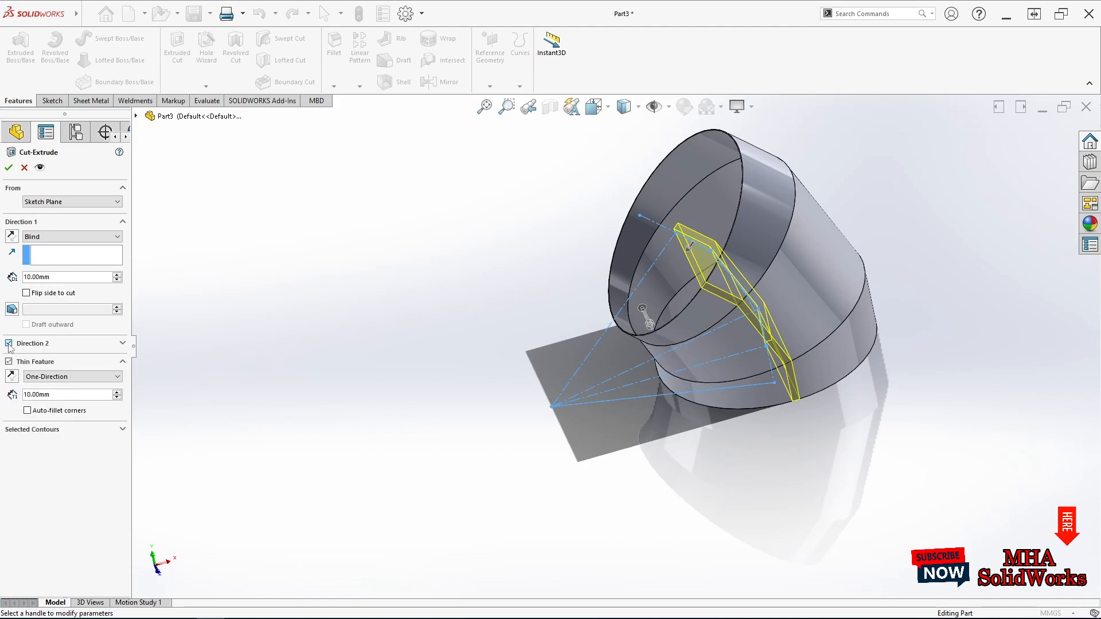
{"action": "left_click", "coordinate": [56, 238]}
{"action": "left_click", "coordinate": [55, 254]}
{"action": "middle_click_drag", "start_coordinate": [388, 281], "coordinate": [357, 281]}
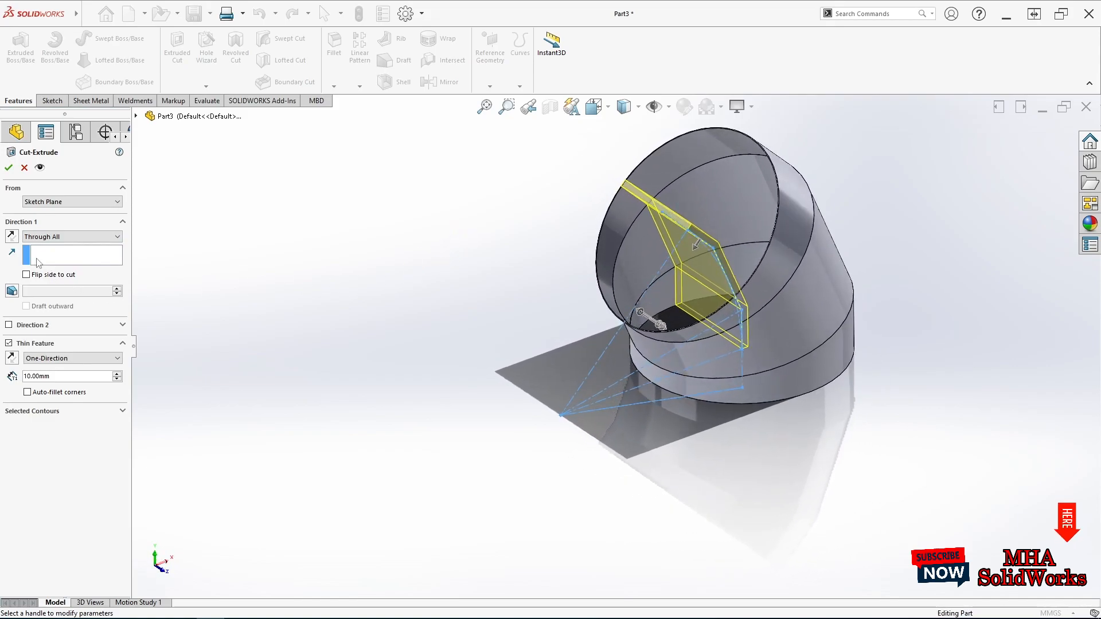
{"action": "left_click", "coordinate": [14, 239]}
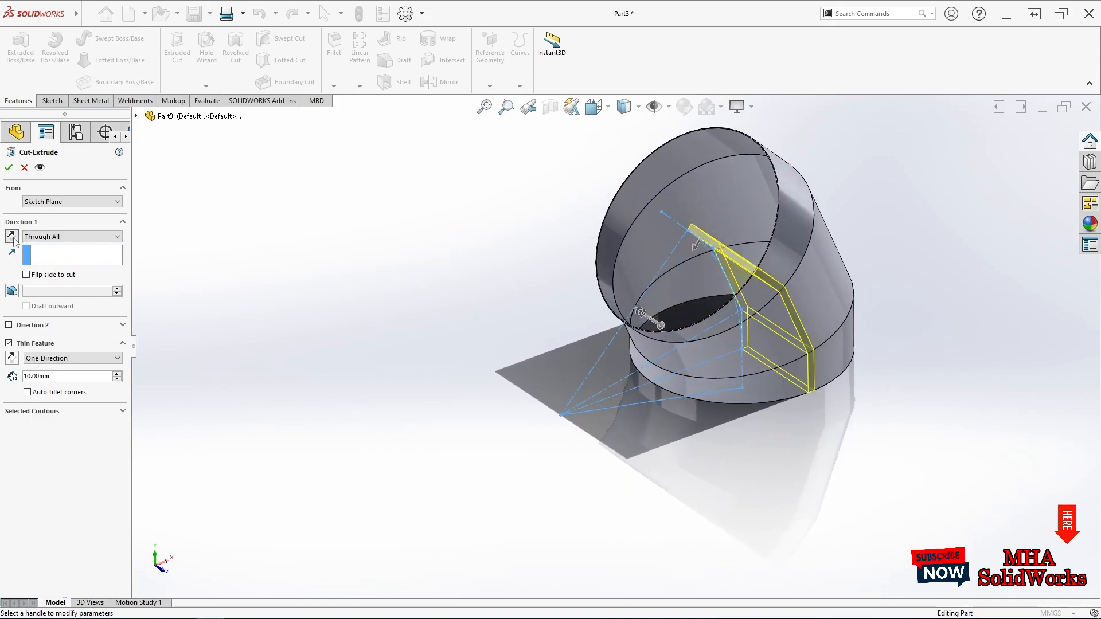
Step: Make the cut's thin feature Mid-Plane with a 1 mm thickness and finish the cut
{"action": "left_click", "coordinate": [46, 360]}
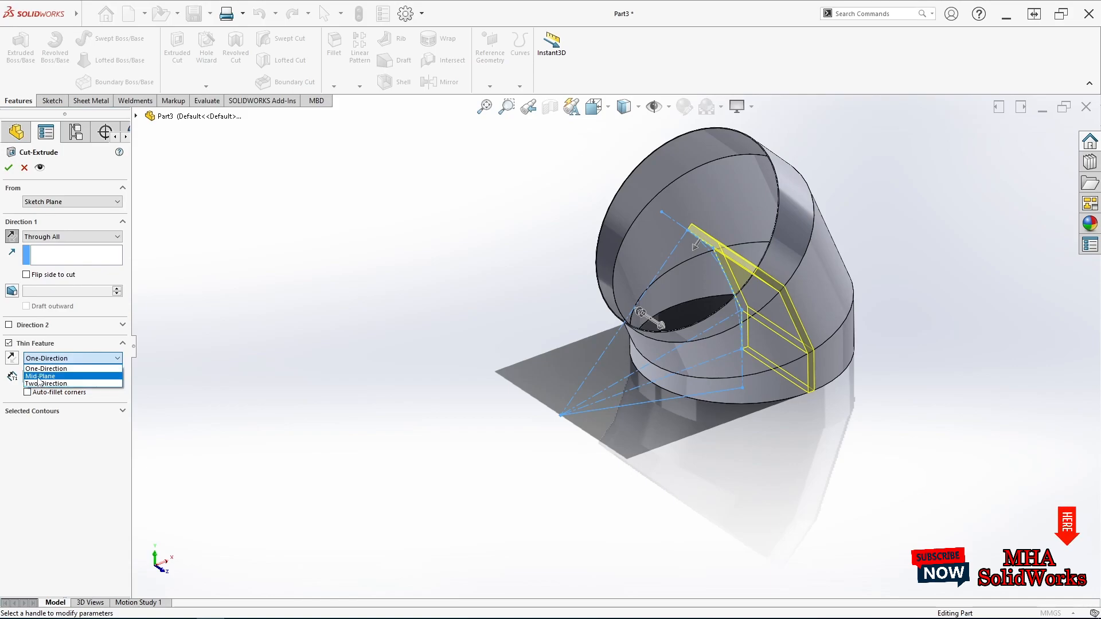
{"action": "left_click", "coordinate": [38, 377]}
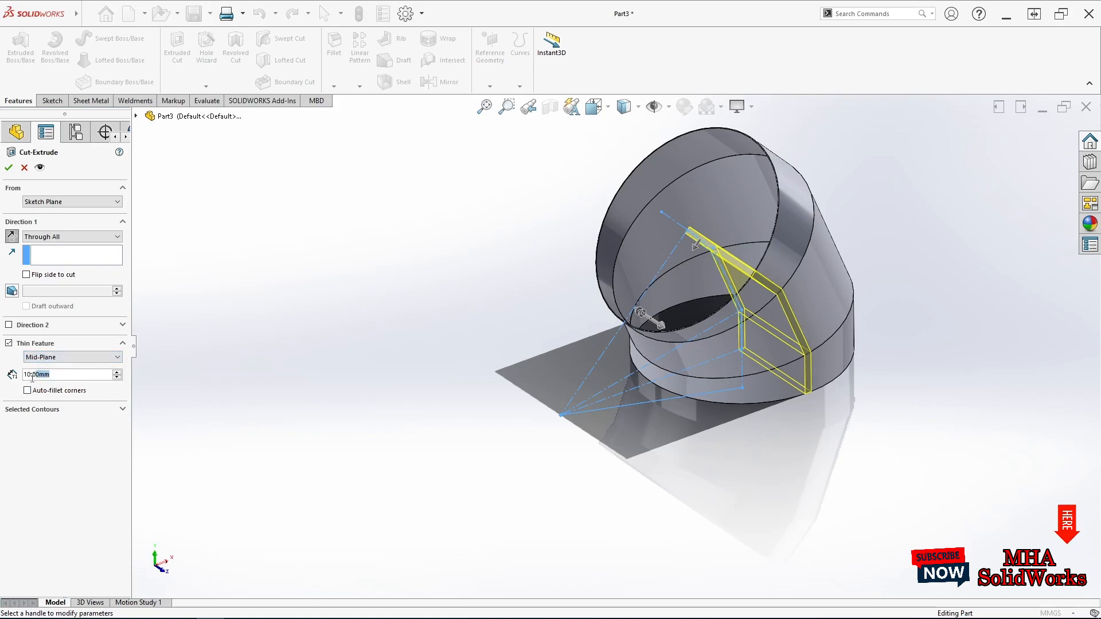
{"action": "type", "text": "1"}
{"action": "key", "text": "Return"}
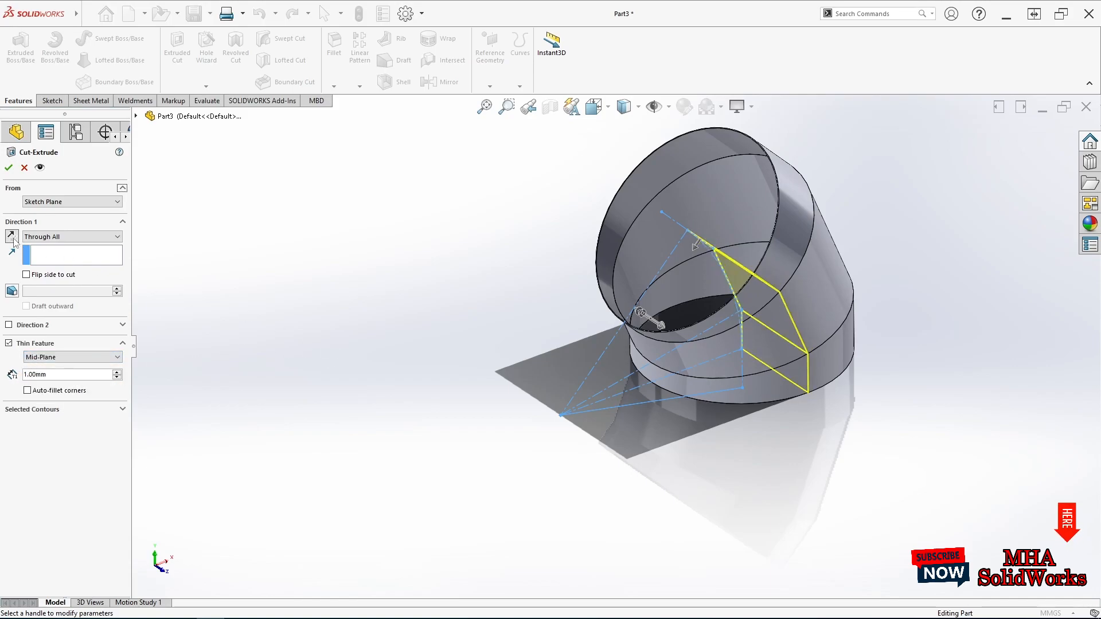
{"action": "left_click", "coordinate": [9, 167]}
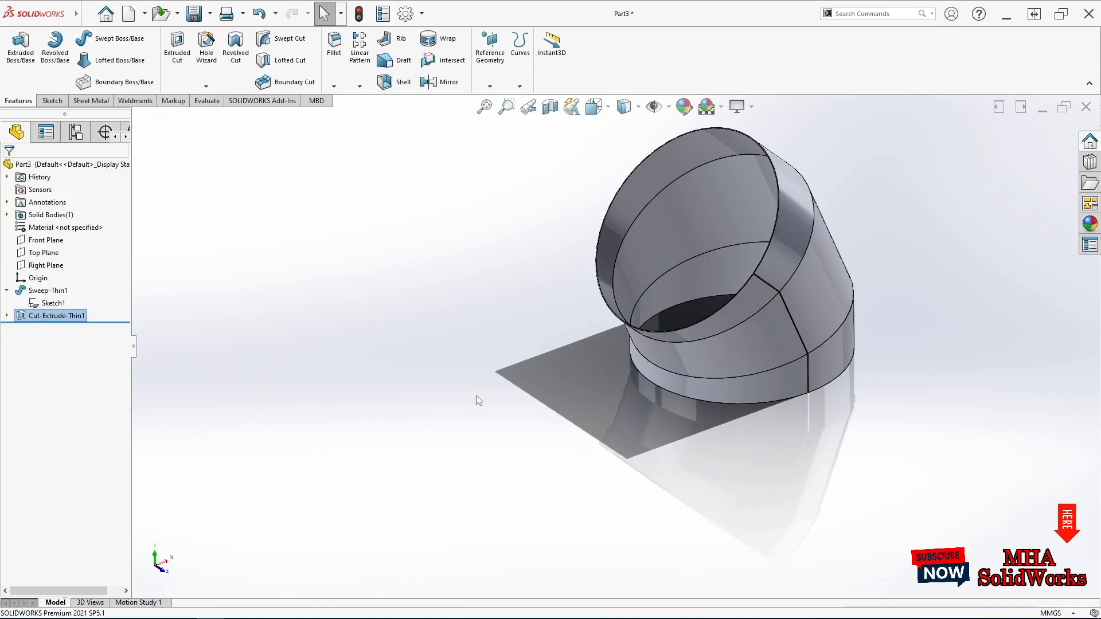
Step: Create a reference plane coincident with the joint edge between the elbow's upper and middle segments
{"action": "scroll", "coordinate": [668, 270], "scroll_direction": "down", "scroll_amount": 10}
{"action": "middle_click_drag", "start_coordinate": [612, 319], "coordinate": [594, 342]}
{"action": "scroll", "coordinate": [649, 364], "scroll_direction": "up", "scroll_amount": 4}
{"action": "scroll", "coordinate": [746, 505], "scroll_direction": "up", "scroll_amount": 5}
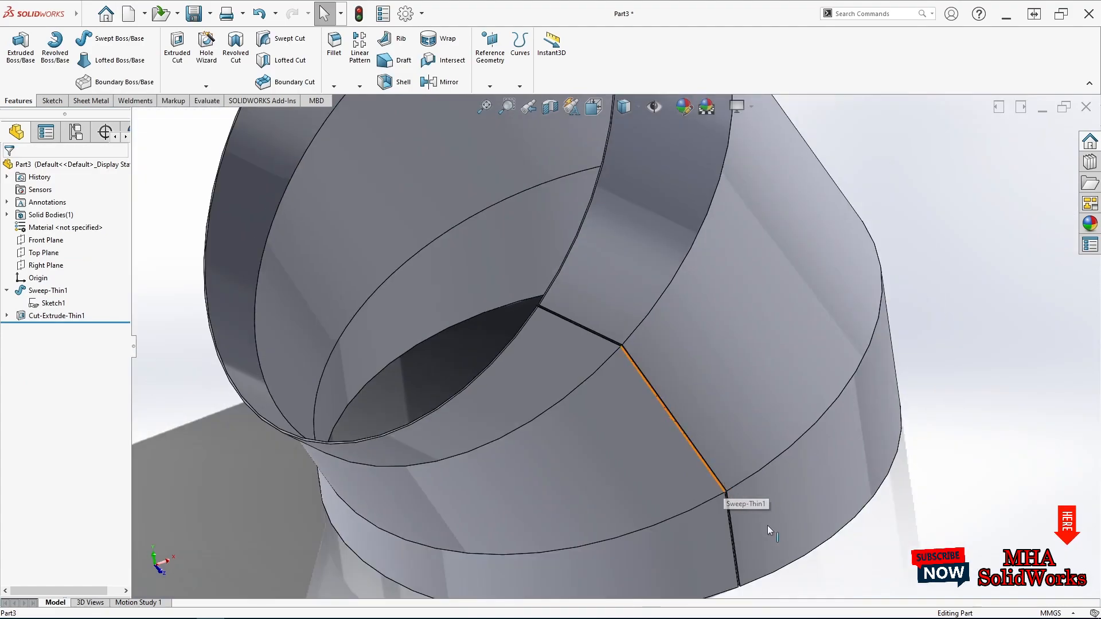
{"action": "scroll", "coordinate": [724, 563], "scroll_direction": "down", "scroll_amount": 8}
{"action": "scroll", "coordinate": [690, 380], "scroll_direction": "up", "scroll_amount": 5}
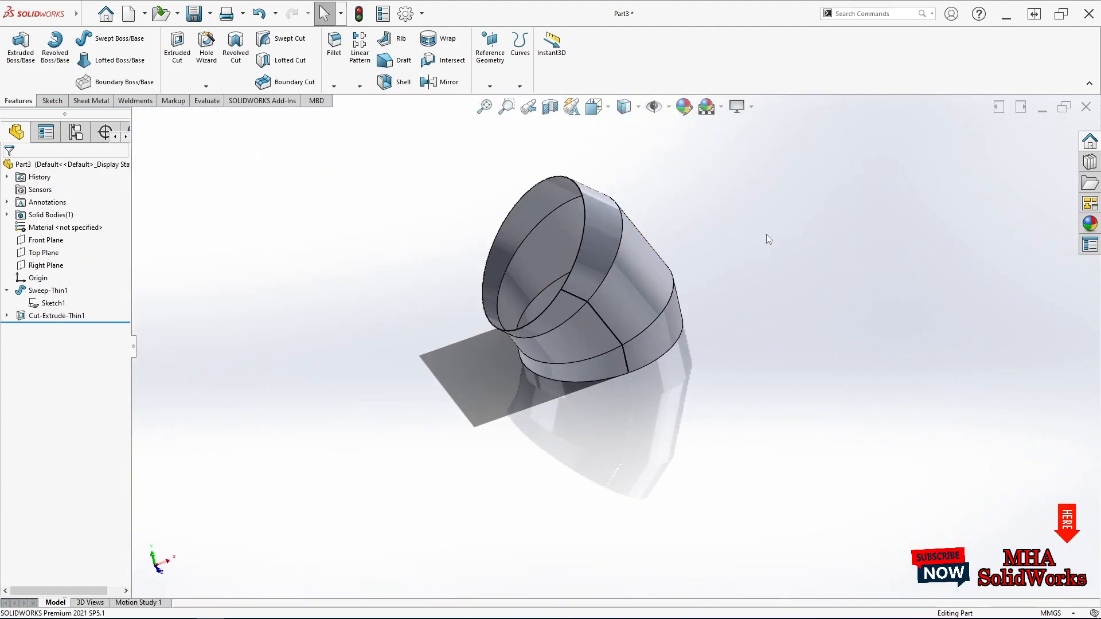
{"action": "left_click", "coordinate": [623, 236]}
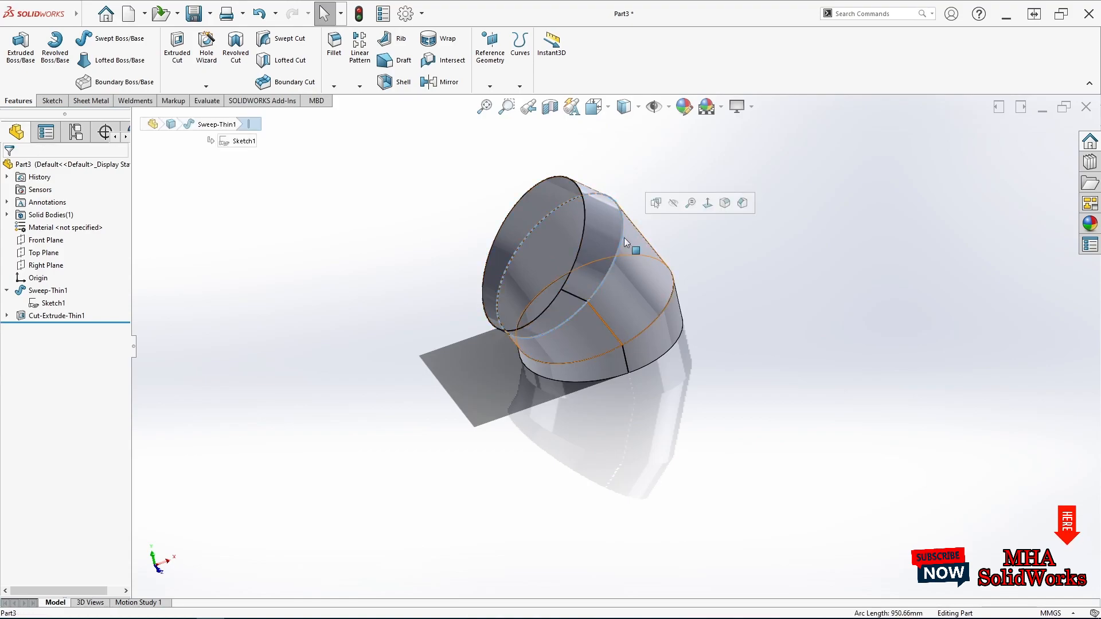
{"action": "left_click", "coordinate": [491, 87]}
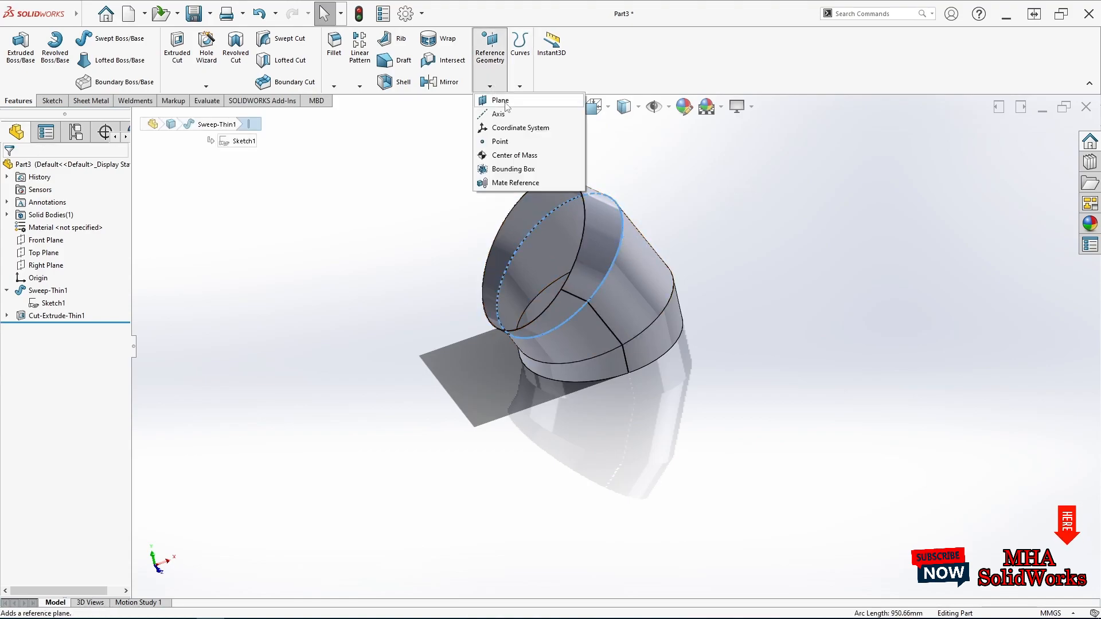
{"action": "left_click", "coordinate": [498, 100]}
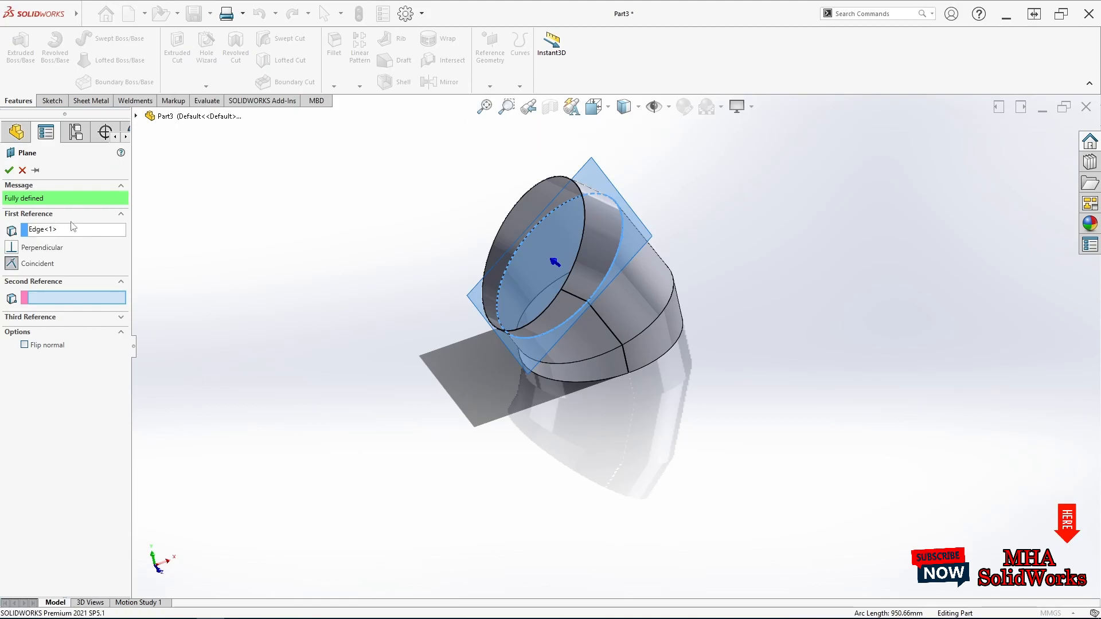
{"action": "left_click", "coordinate": [66, 232]}
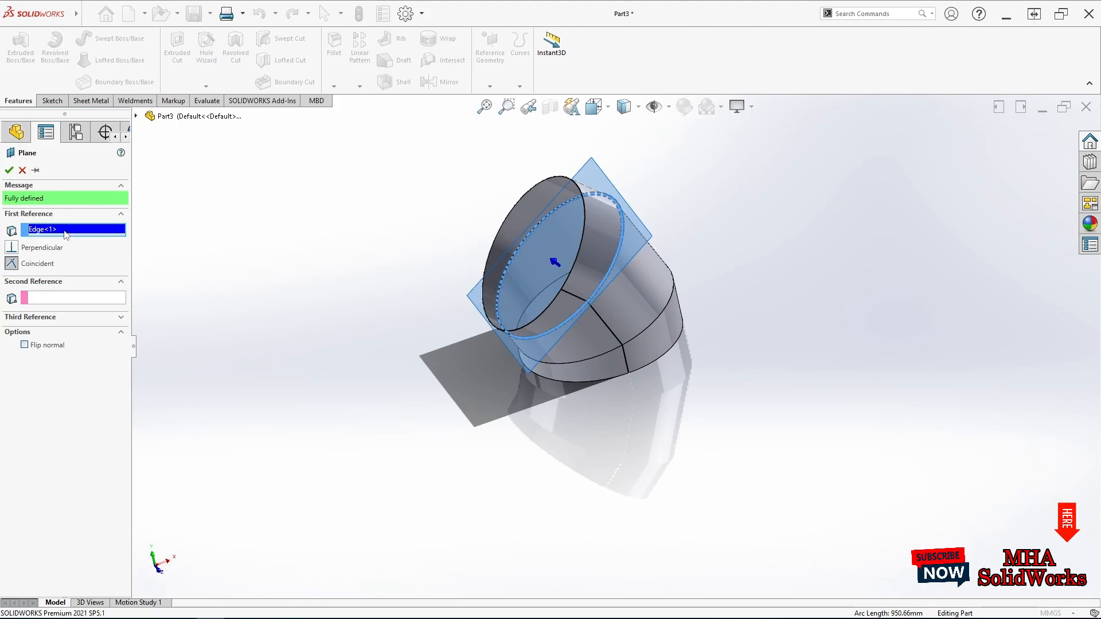
{"action": "left_click", "coordinate": [9, 171]}
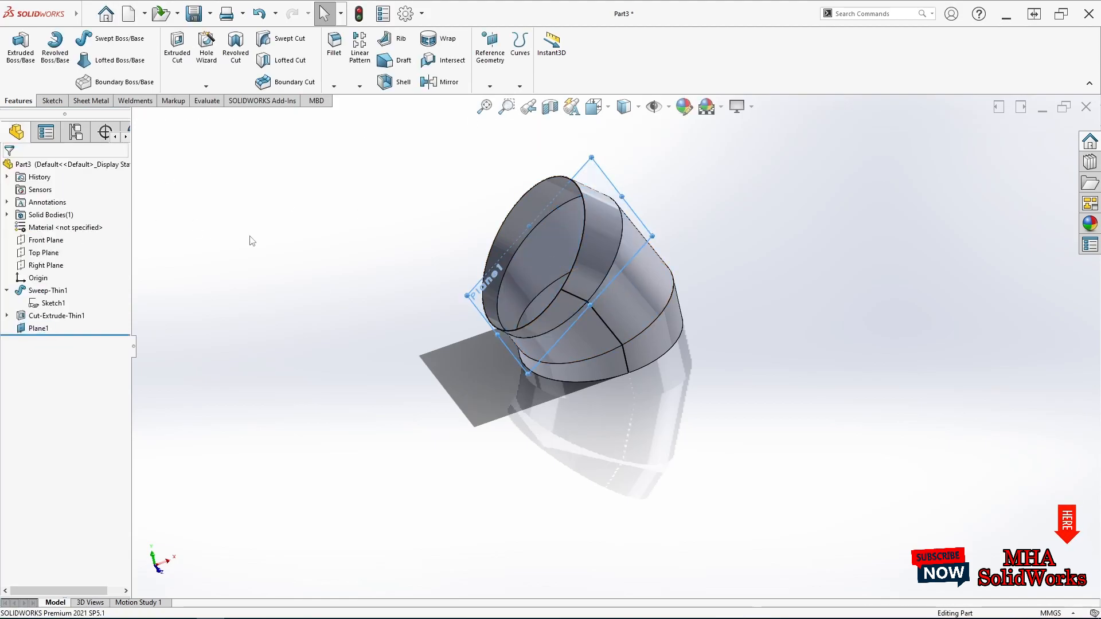
Step: Create a reference plane coincident with the joint edge between the elbow's middle and lower segments
{"action": "left_click", "coordinate": [660, 316]}
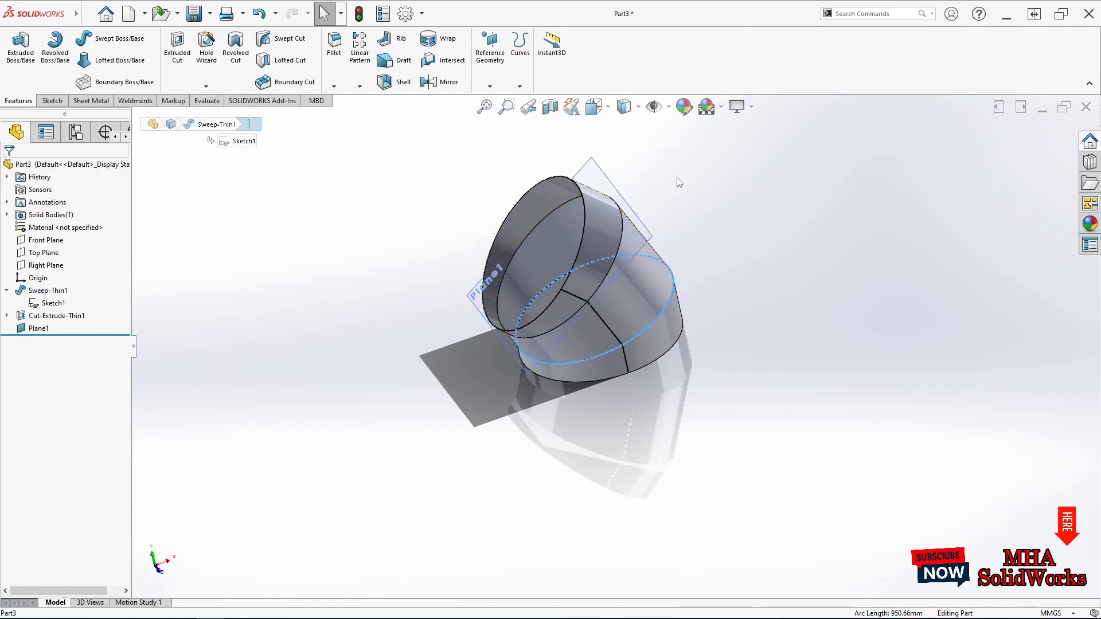
{"action": "left_click", "coordinate": [490, 57]}
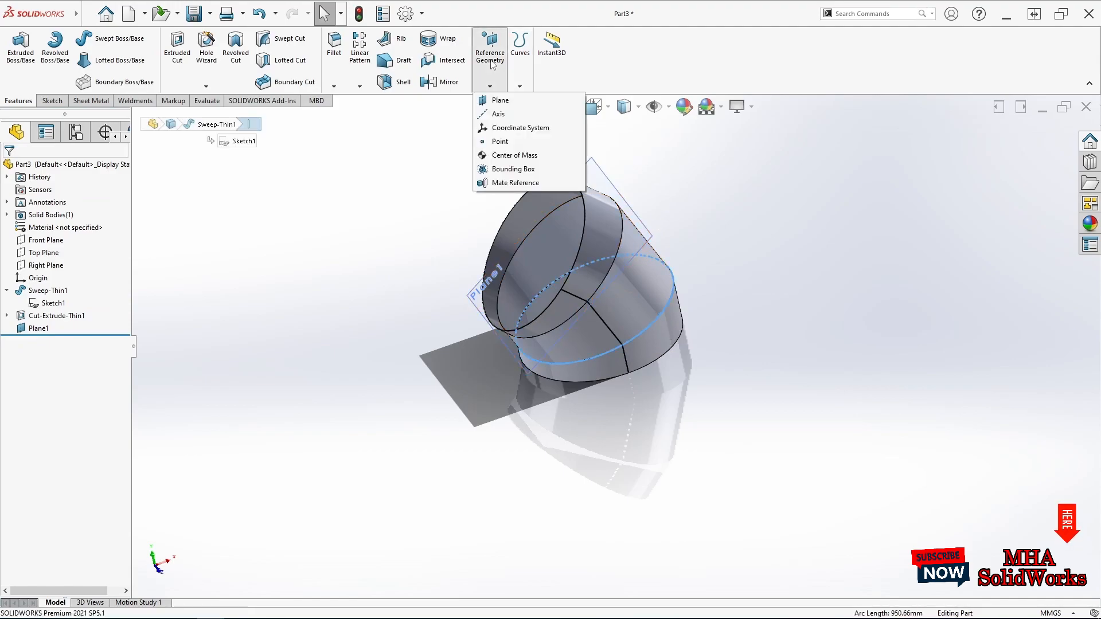
{"action": "left_click", "coordinate": [498, 99]}
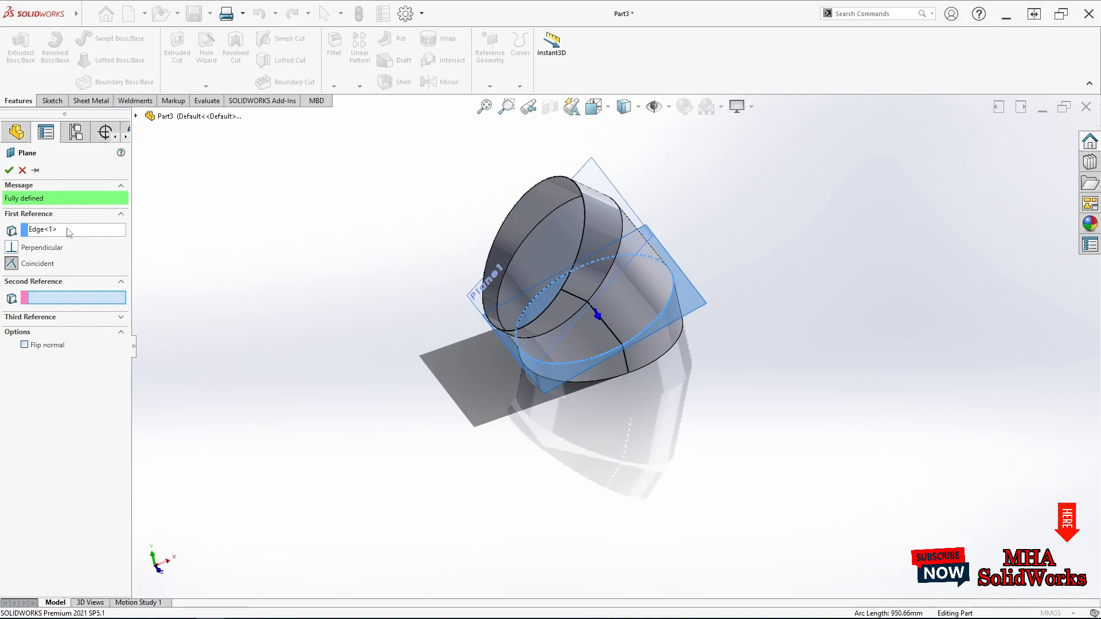
{"action": "left_click", "coordinate": [69, 230]}
{"action": "left_click", "coordinate": [9, 170]}
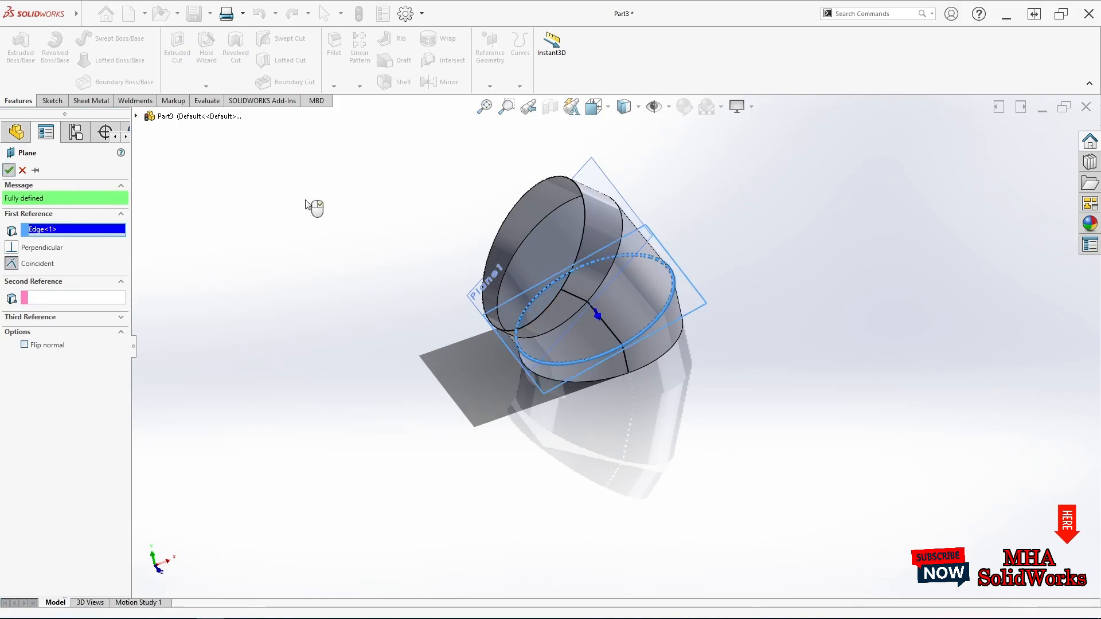
Step: Split the elbow with both joint planes as trim tools, keeping all three resulting segments as separate bodies
{"action": "mouse_move", "coordinate": [40, 12]}
{"action": "left_click", "coordinate": [87, 14]}
{"action": "mouse_move", "coordinate": [159, 19]}
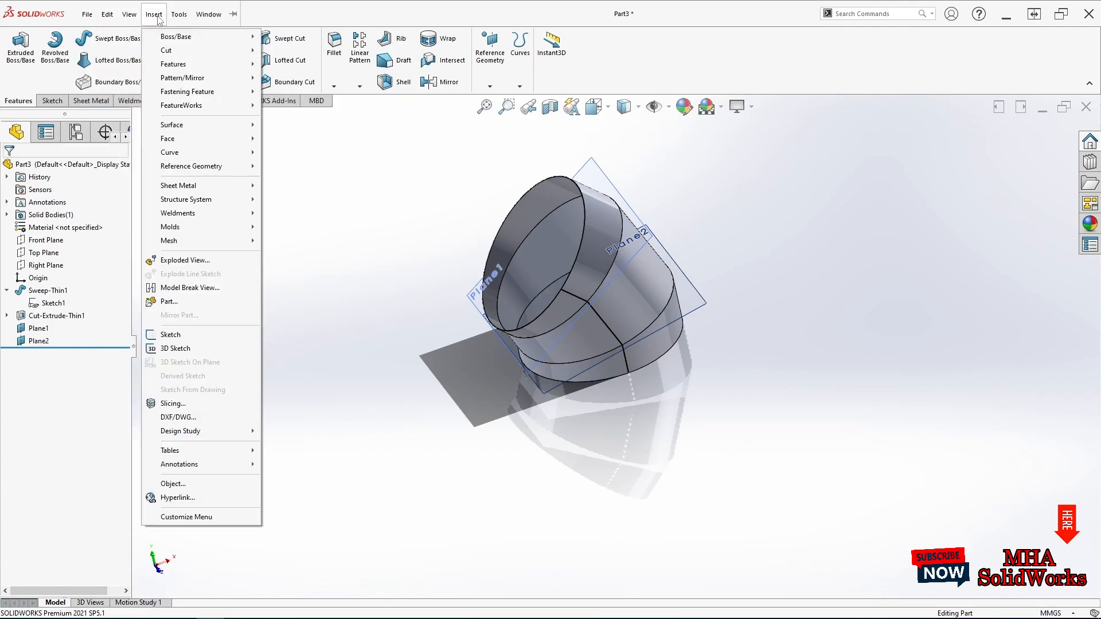
{"action": "mouse_move", "coordinate": [178, 64]}
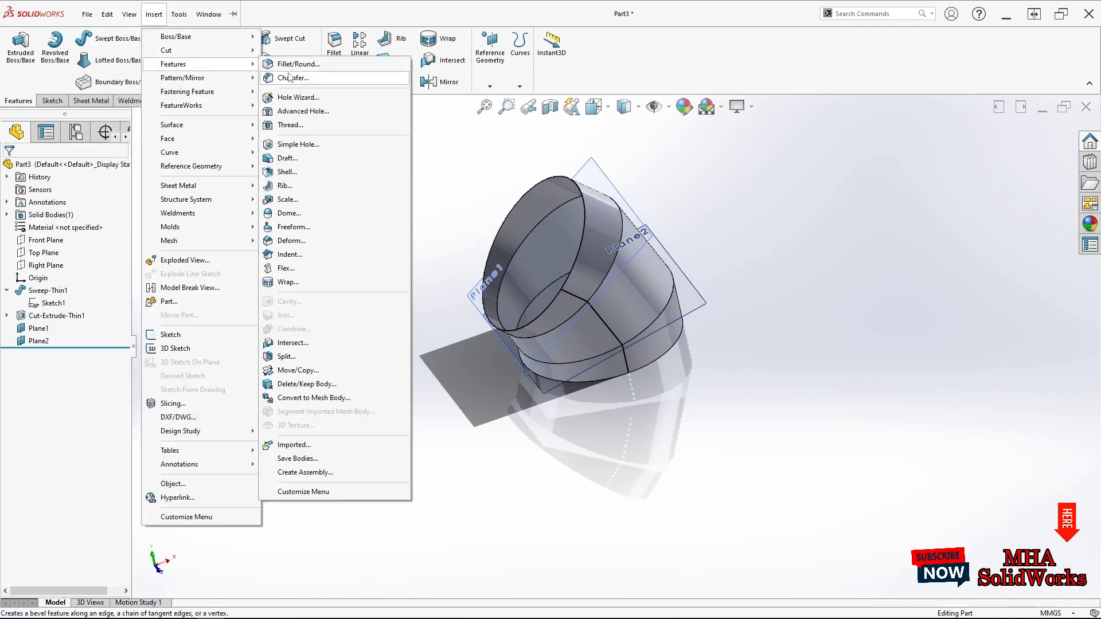
{"action": "left_click", "coordinate": [342, 357]}
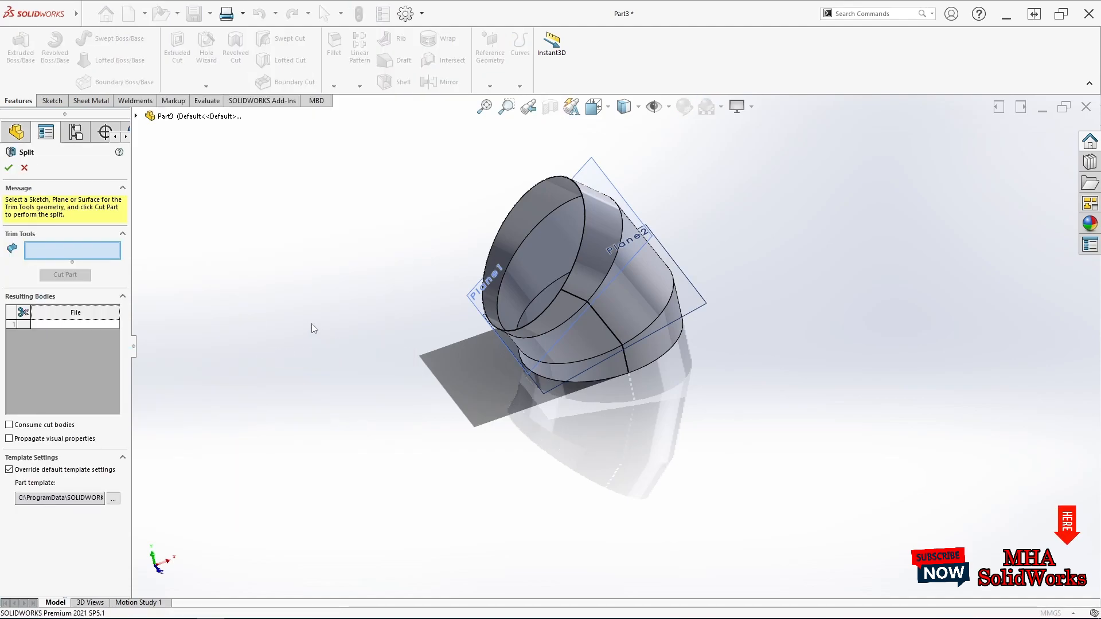
{"action": "left_click", "coordinate": [622, 198]}
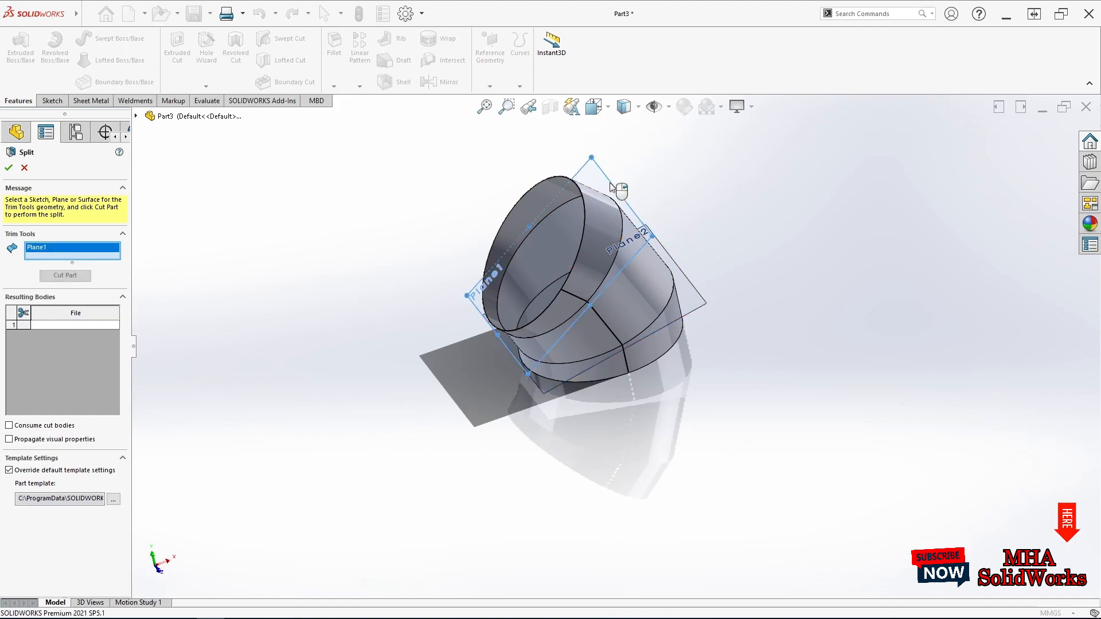
{"action": "left_click", "coordinate": [691, 298]}
{"action": "left_click", "coordinate": [65, 285]}
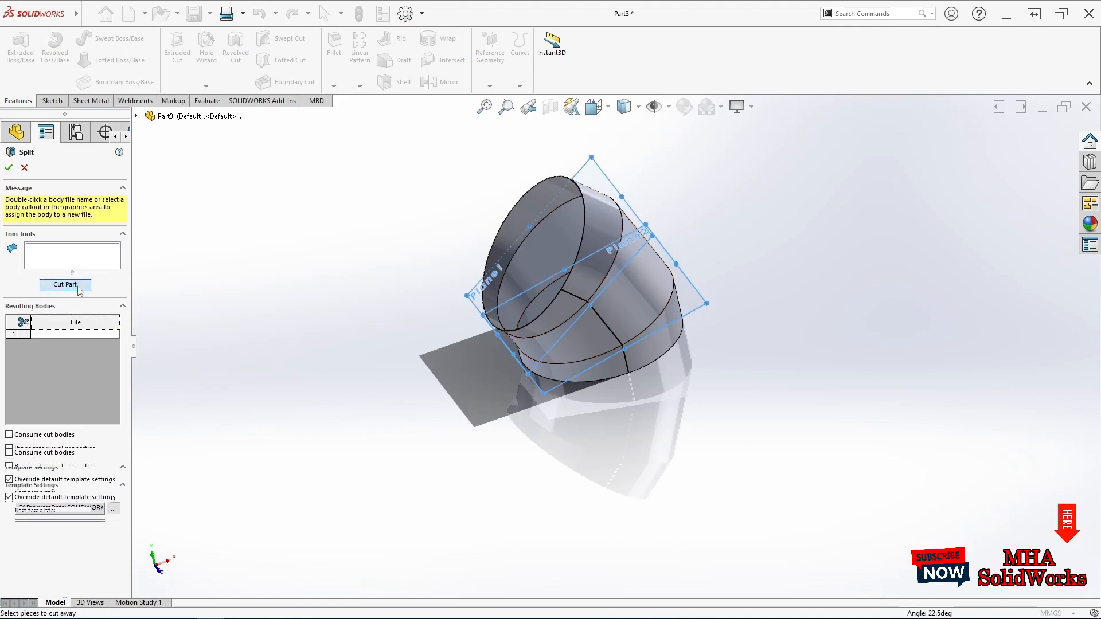
{"action": "left_click", "coordinate": [23, 336]}
{"action": "left_click", "coordinate": [23, 349]}
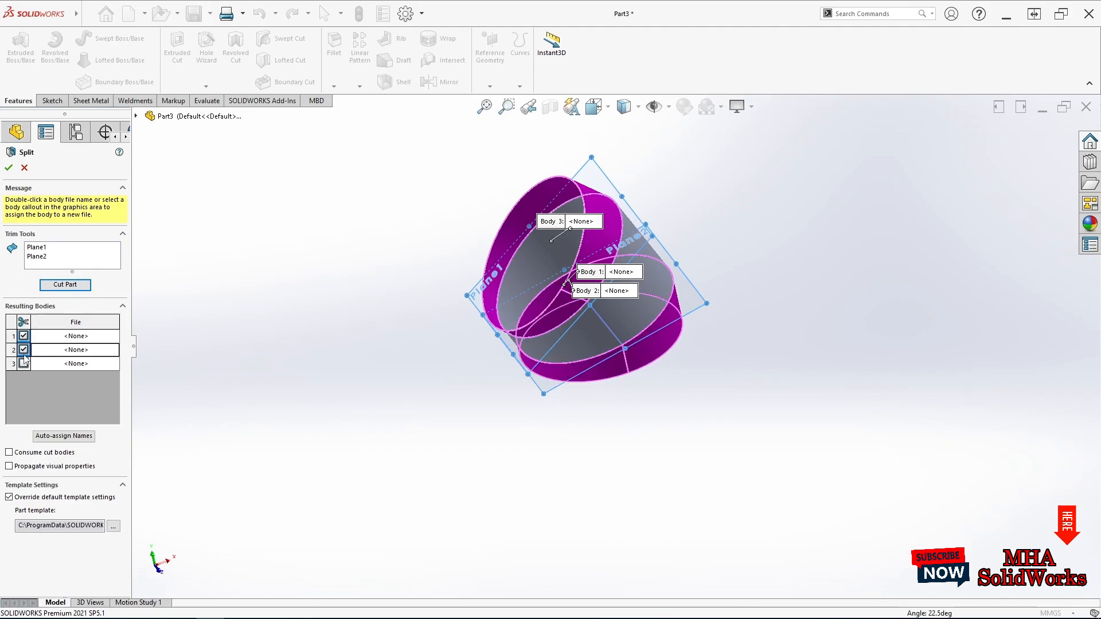
{"action": "left_click", "coordinate": [24, 364]}
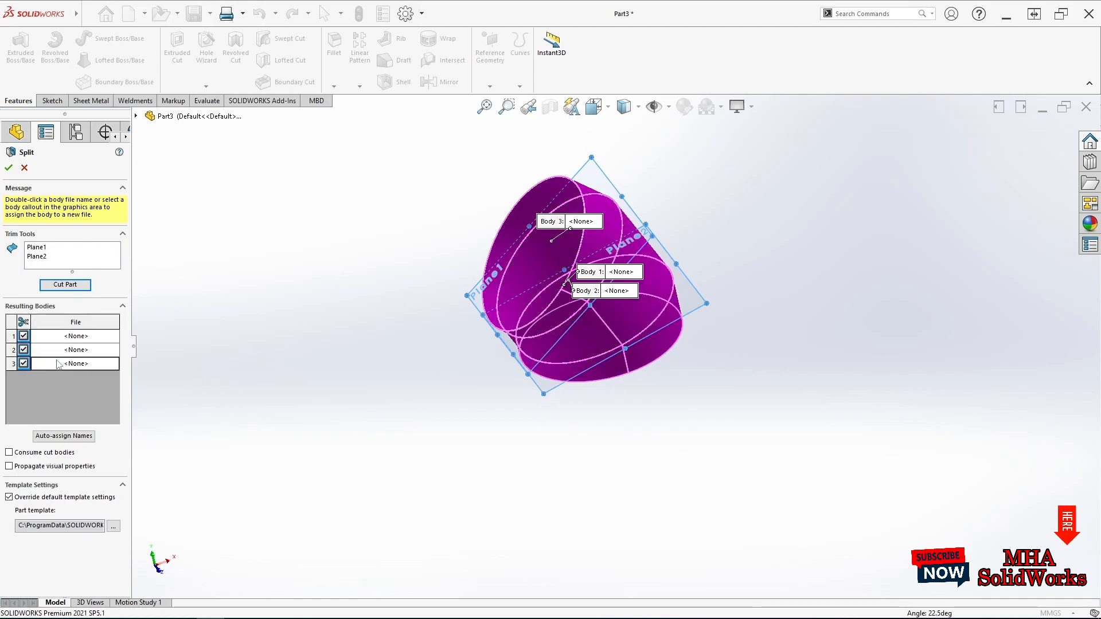
{"action": "left_click", "coordinate": [9, 168]}
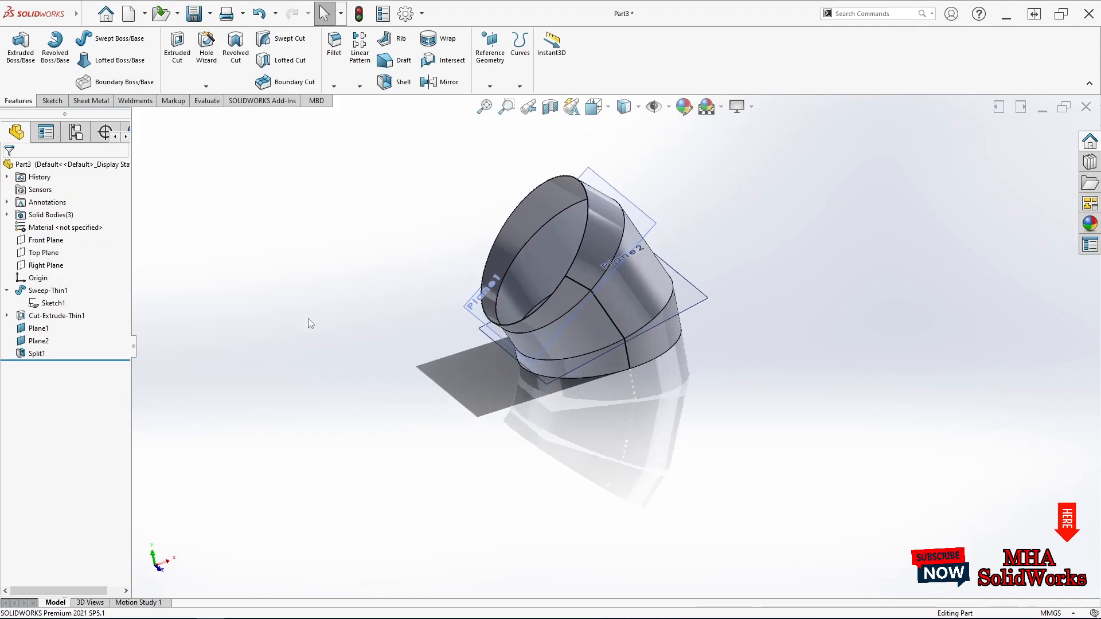
Step: Hide the two reference planes at the segment joints
{"action": "left_click_drag", "start_coordinate": [37, 345], "coordinate": [39, 337]}
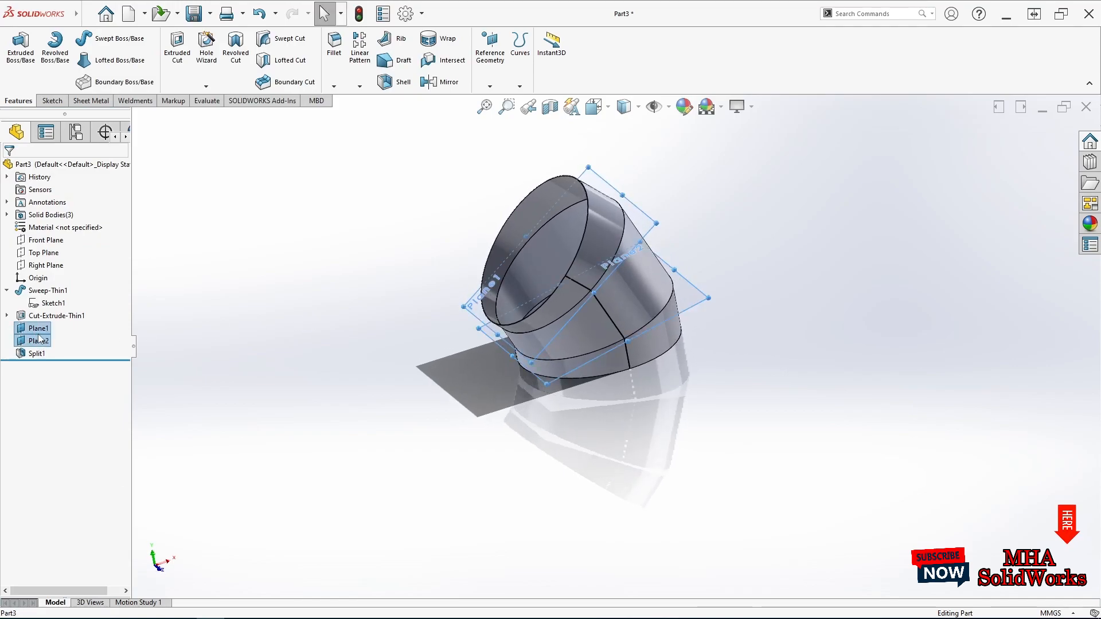
{"action": "right_click", "coordinate": [38, 332]}
{"action": "left_click", "coordinate": [48, 305]}
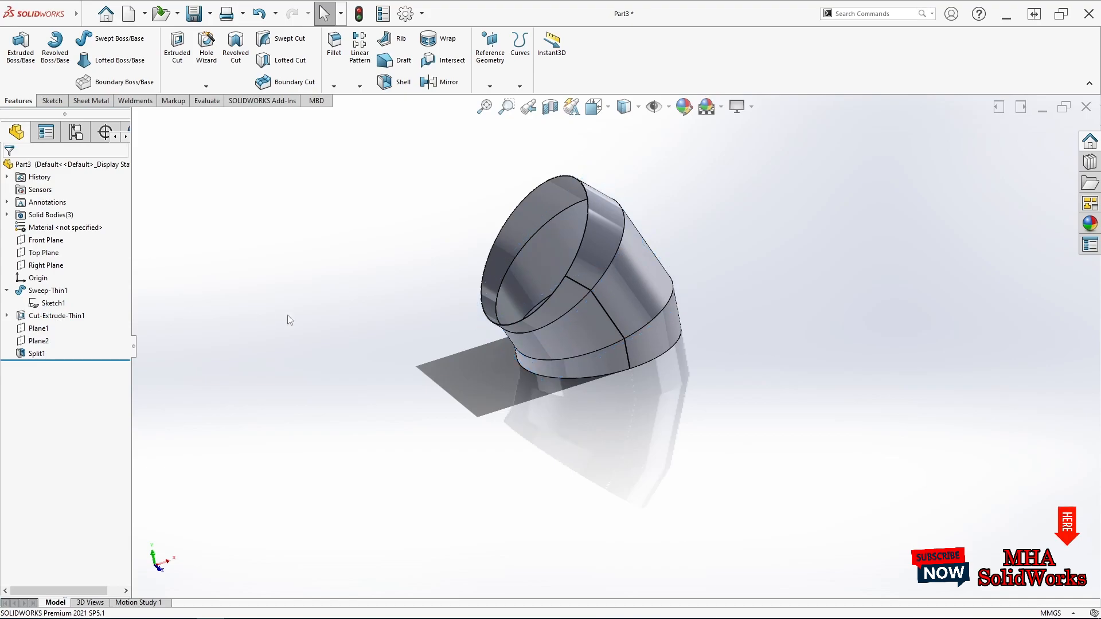
Step: List the part's solid bodies and highlight each split segment in turn to check it
{"action": "left_click", "coordinate": [7, 214]}
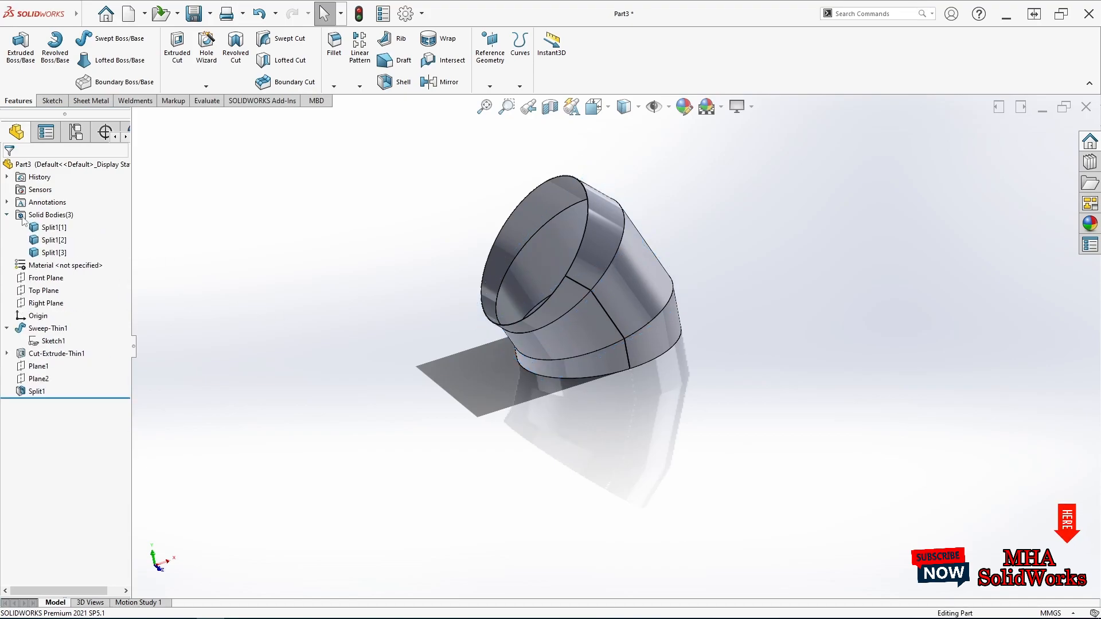
{"action": "left_click", "coordinate": [50, 228]}
{"action": "left_click", "coordinate": [52, 240]}
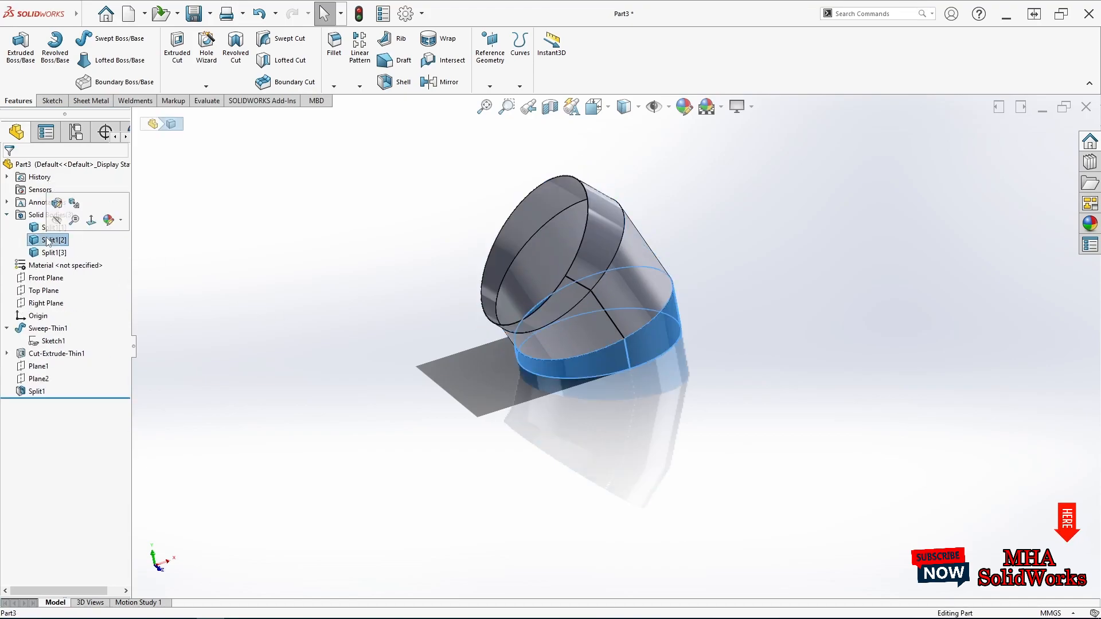
{"action": "left_click", "coordinate": [49, 252]}
{"action": "left_click", "coordinate": [213, 273]}
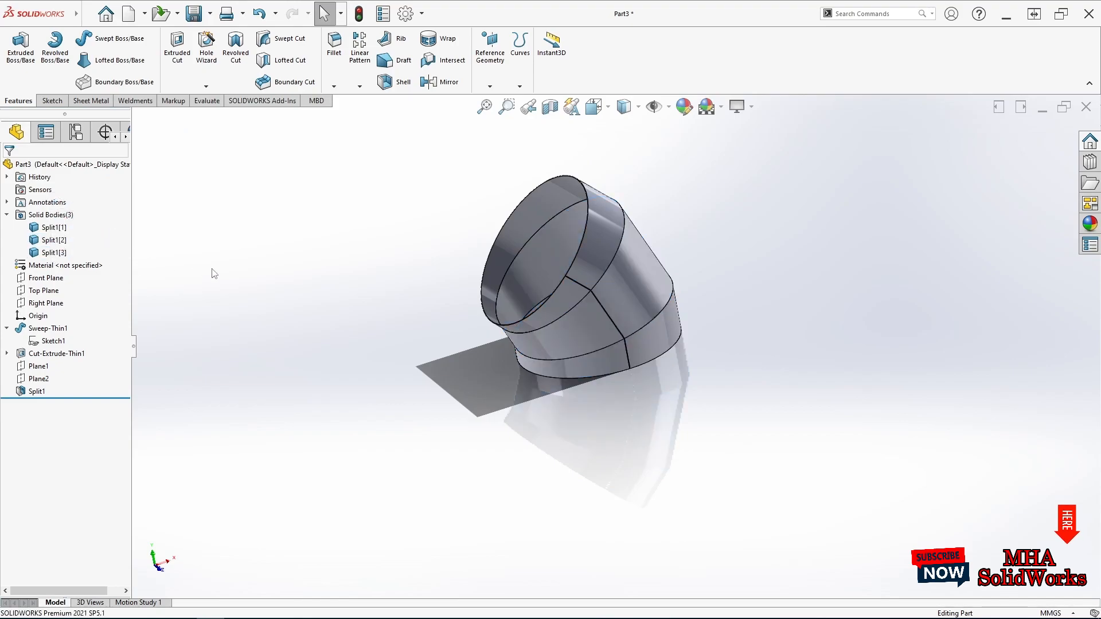
Step: Convert the elbow's upper segment to sheet metal with Insert Bends, fixing its seam edge and using a 1 mm bend radius
{"action": "left_click", "coordinate": [105, 102]}
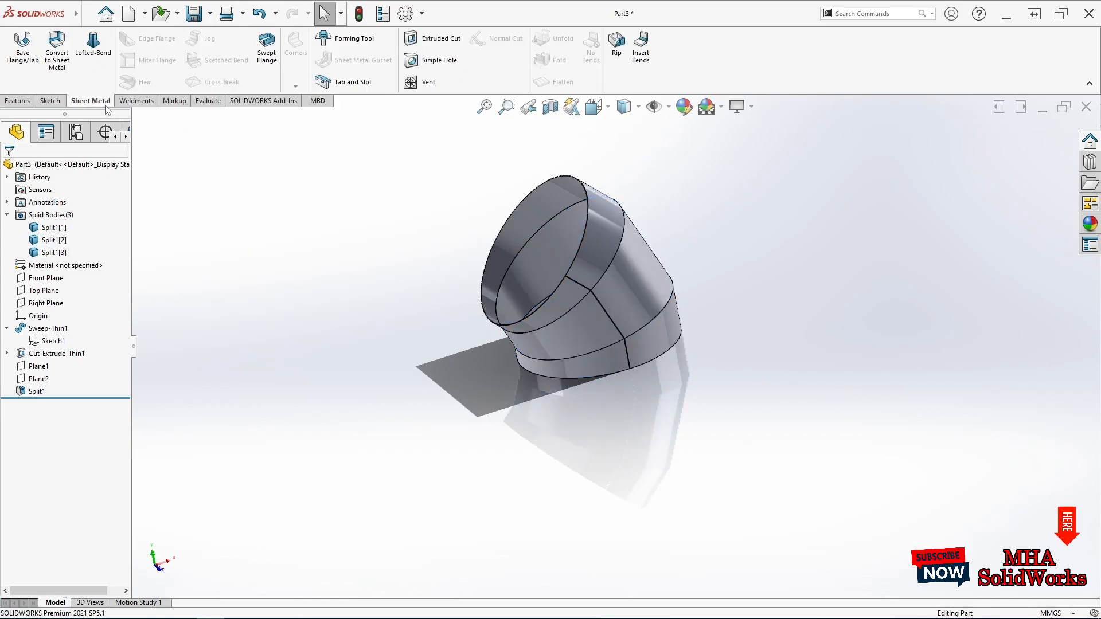
{"action": "left_click", "coordinate": [641, 46]}
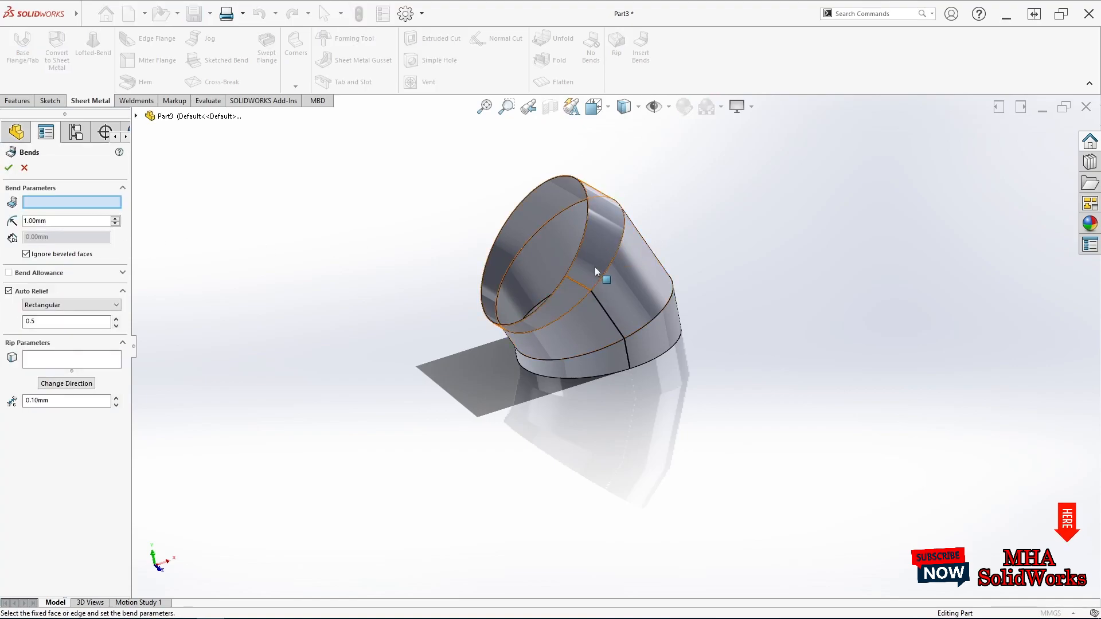
{"action": "scroll", "coordinate": [594, 269], "scroll_direction": "down", "scroll_amount": 5}
{"action": "left_click", "coordinate": [569, 351]}
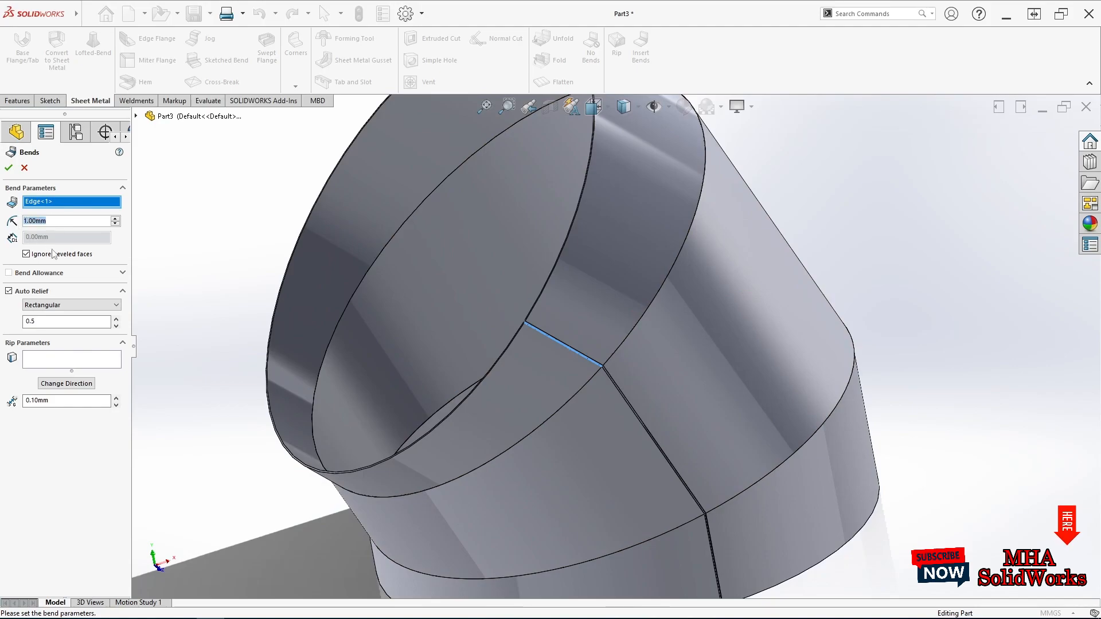
{"action": "left_click", "coordinate": [10, 167]}
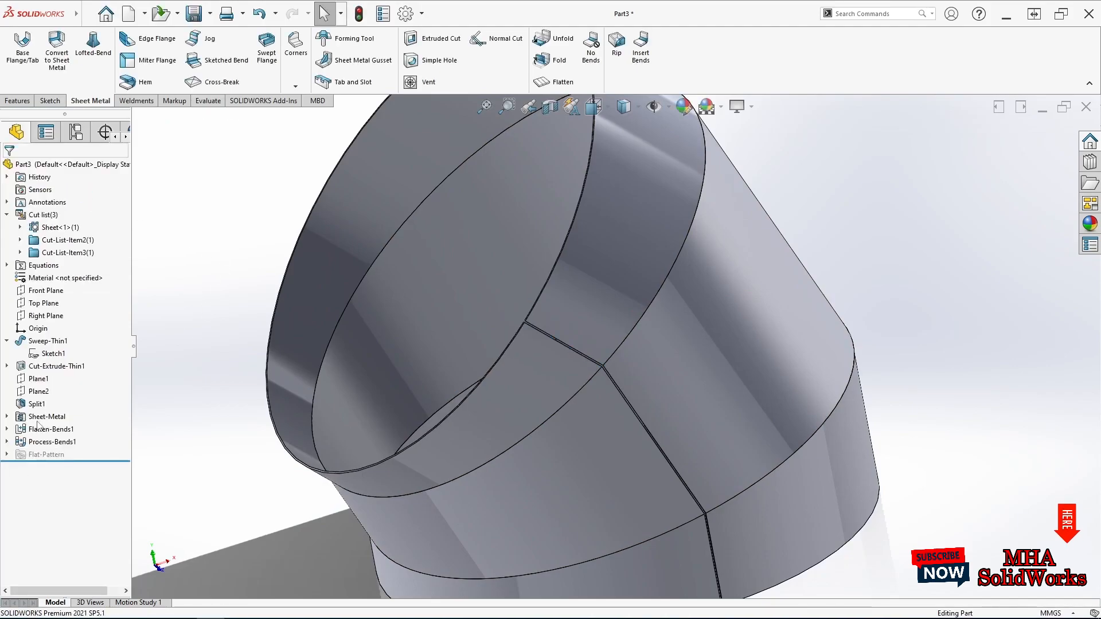
{"action": "left_click", "coordinate": [38, 418]}
{"action": "left_click", "coordinate": [46, 429]}
{"action": "left_click", "coordinate": [49, 442]}
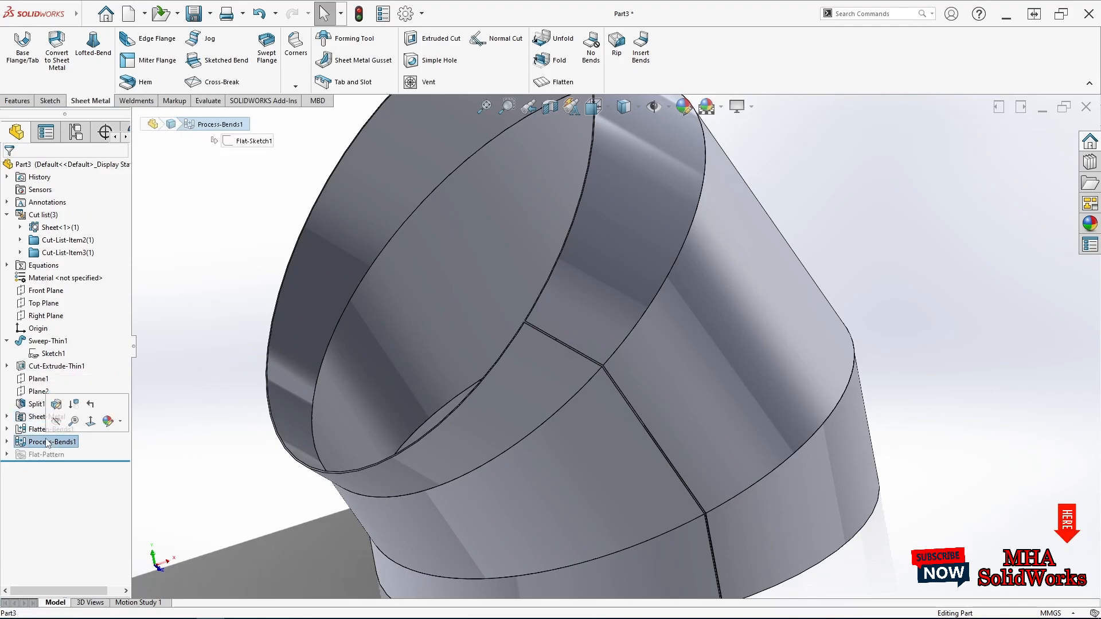
{"action": "left_click", "coordinate": [183, 359]}
Step: Insert bends in the elbow's middle segment, using its seam edge as the fixed edge and the default bend parameters
{"action": "left_click", "coordinate": [641, 47]}
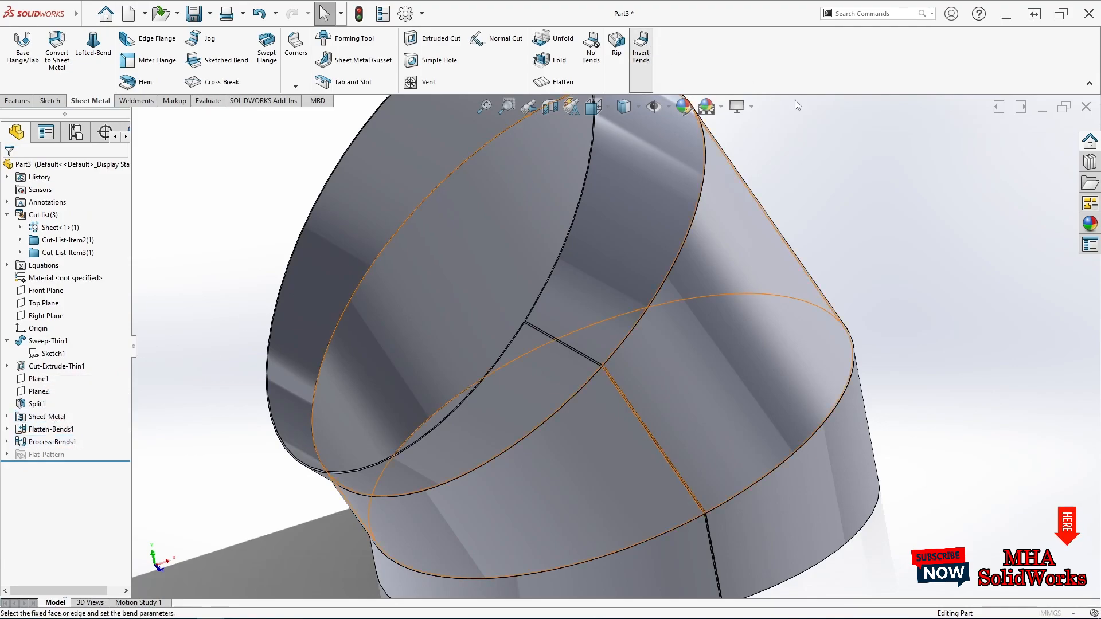
{"action": "left_click", "coordinate": [662, 458]}
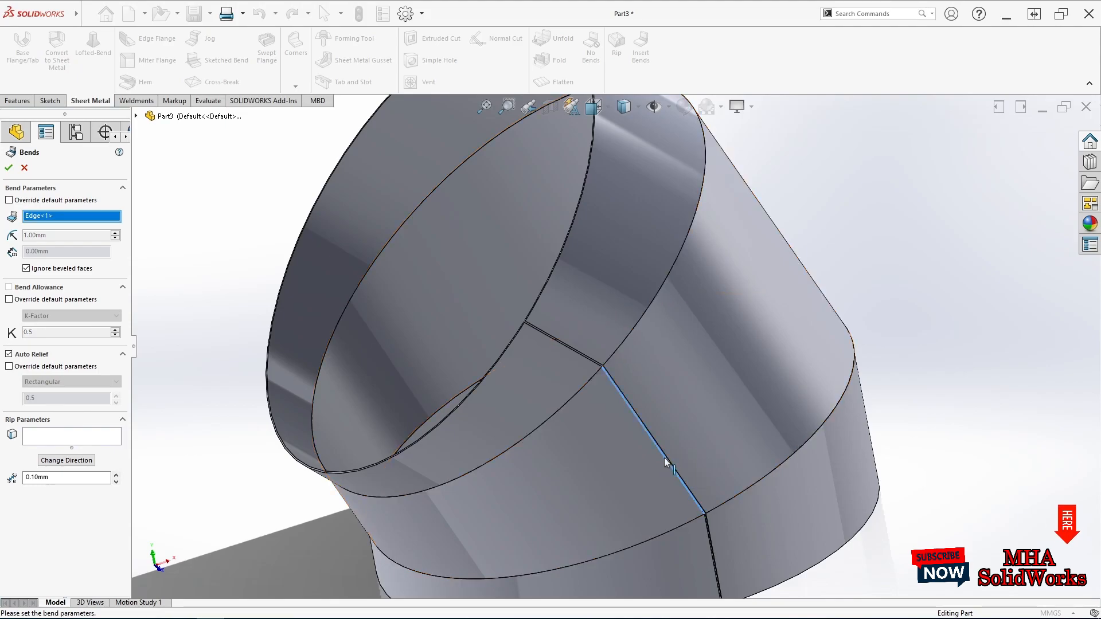
{"action": "left_click", "coordinate": [8, 167]}
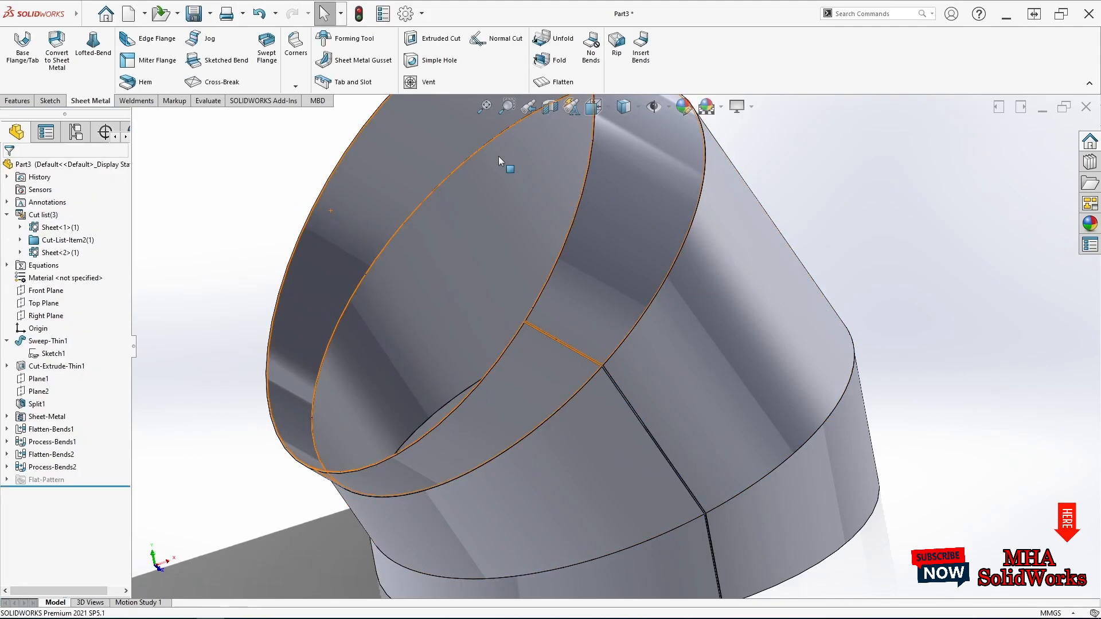
Step: Insert bends in the elbow's lower segment with its seam edge as the fixed edge
{"action": "left_click", "coordinate": [649, 56]}
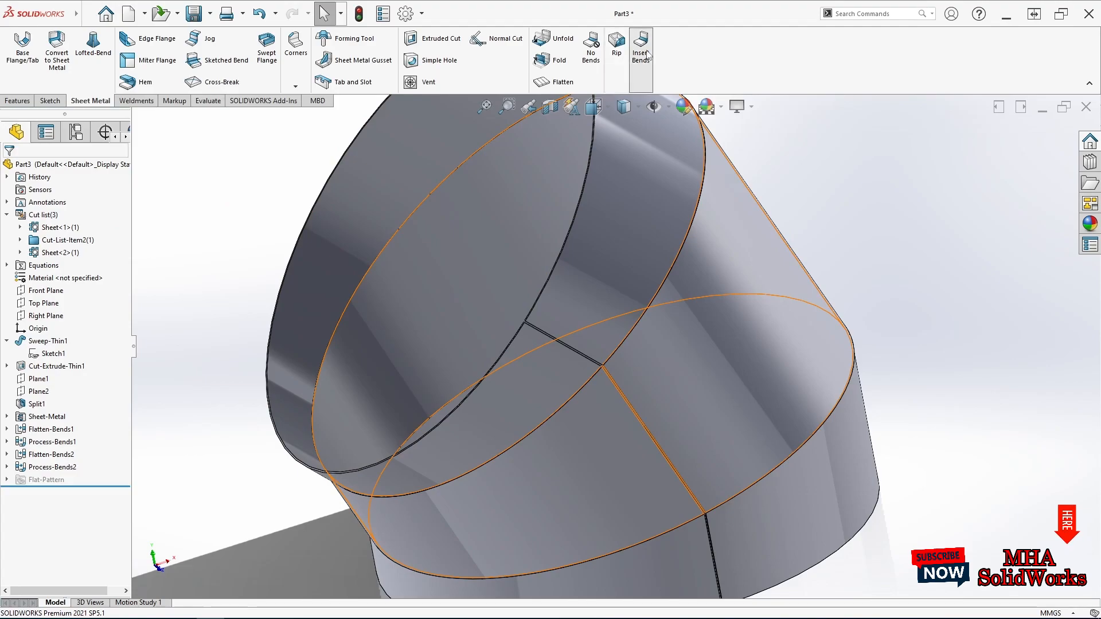
{"action": "left_click", "coordinate": [713, 565]}
{"action": "left_click", "coordinate": [8, 167]}
{"action": "key", "text": "f"}
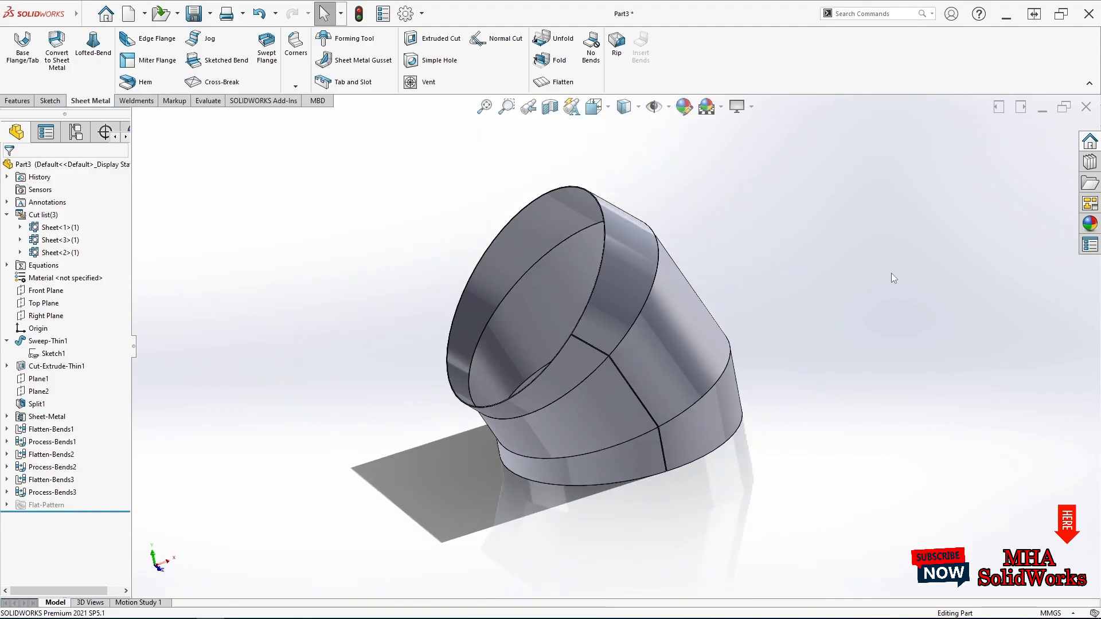
Step: Flatten the upper segment to view its flat pattern face-on, and return it to the folded state
{"action": "left_click", "coordinate": [533, 237]}
{"action": "left_click", "coordinate": [555, 80]}
{"action": "left_click", "coordinate": [569, 360]}
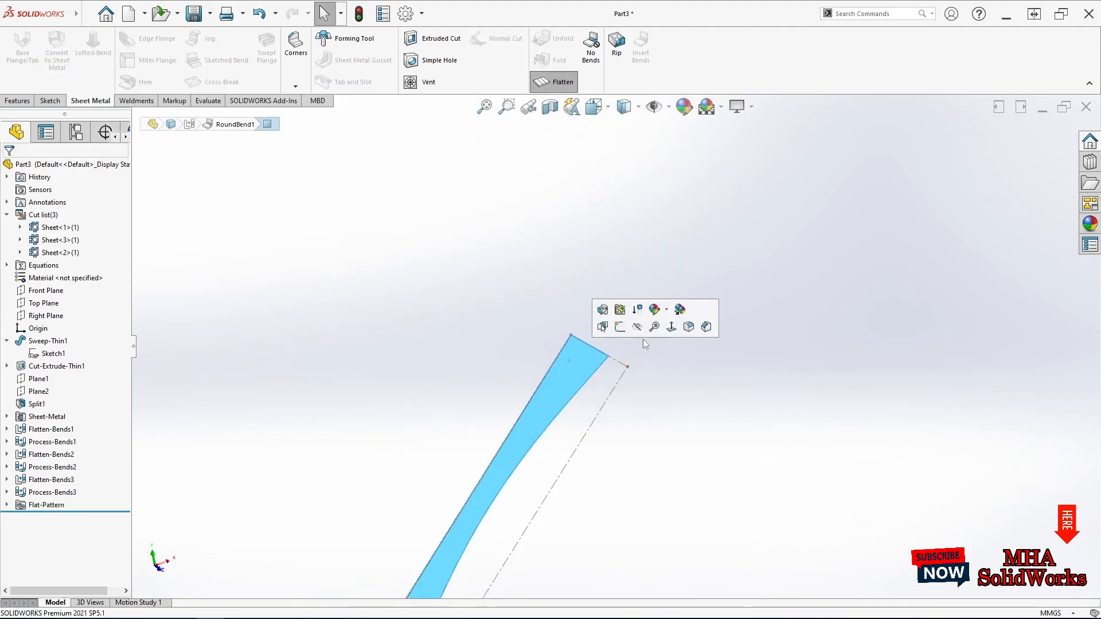
{"action": "left_click", "coordinate": [671, 326]}
{"action": "left_click", "coordinate": [555, 82]}
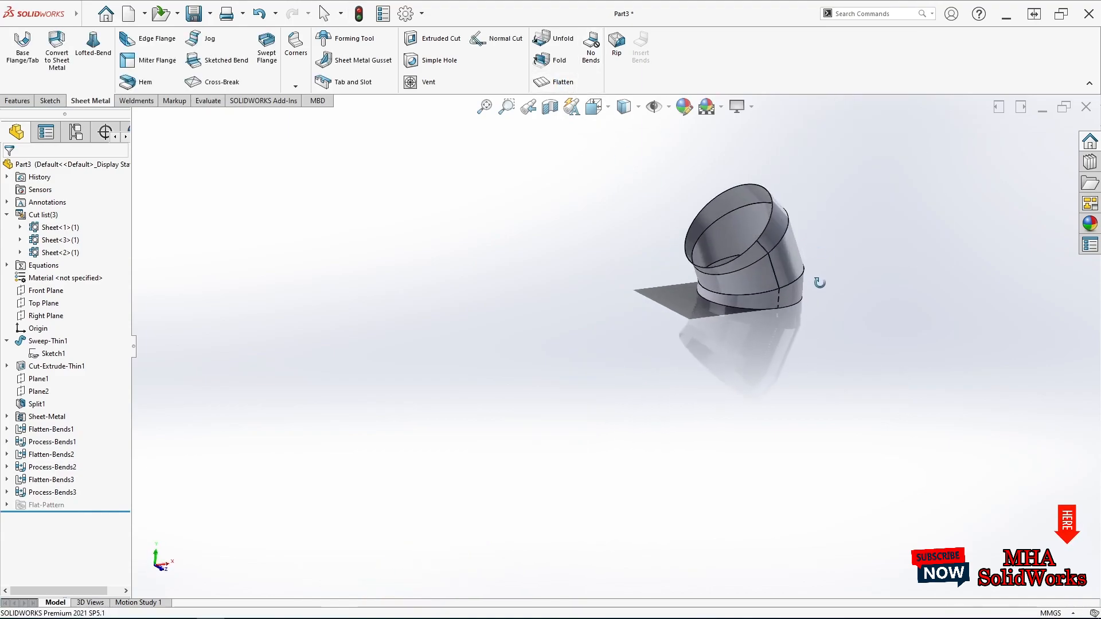
Step: Show the middle segment's flat pattern and fold it back into the elbow
{"action": "left_click", "coordinate": [722, 226]}
{"action": "left_click", "coordinate": [556, 83]}
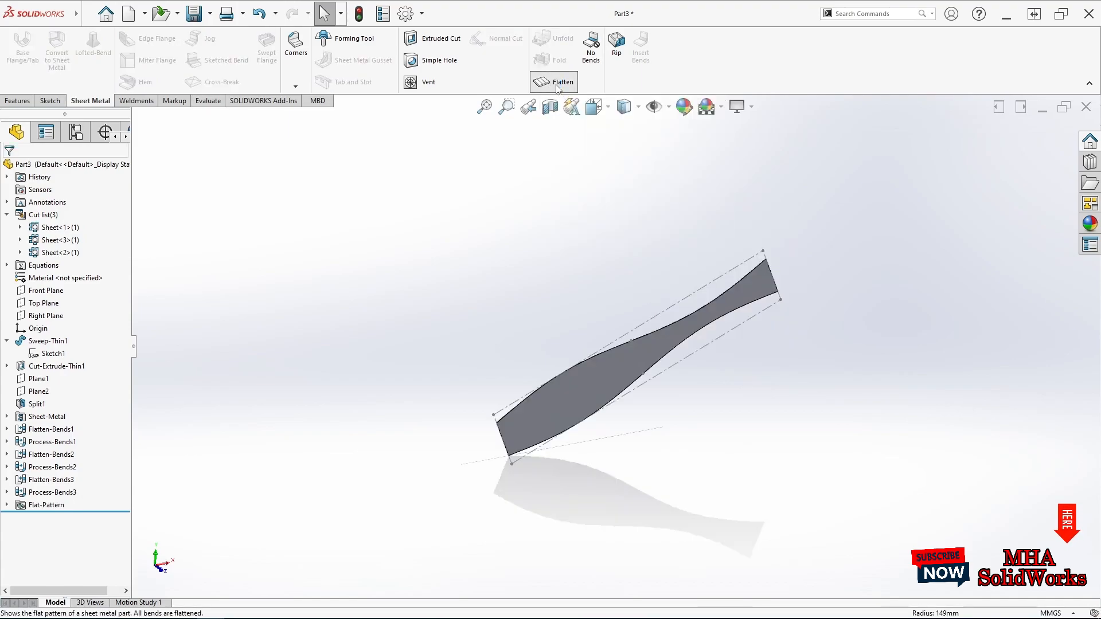
{"action": "left_click", "coordinate": [556, 83]}
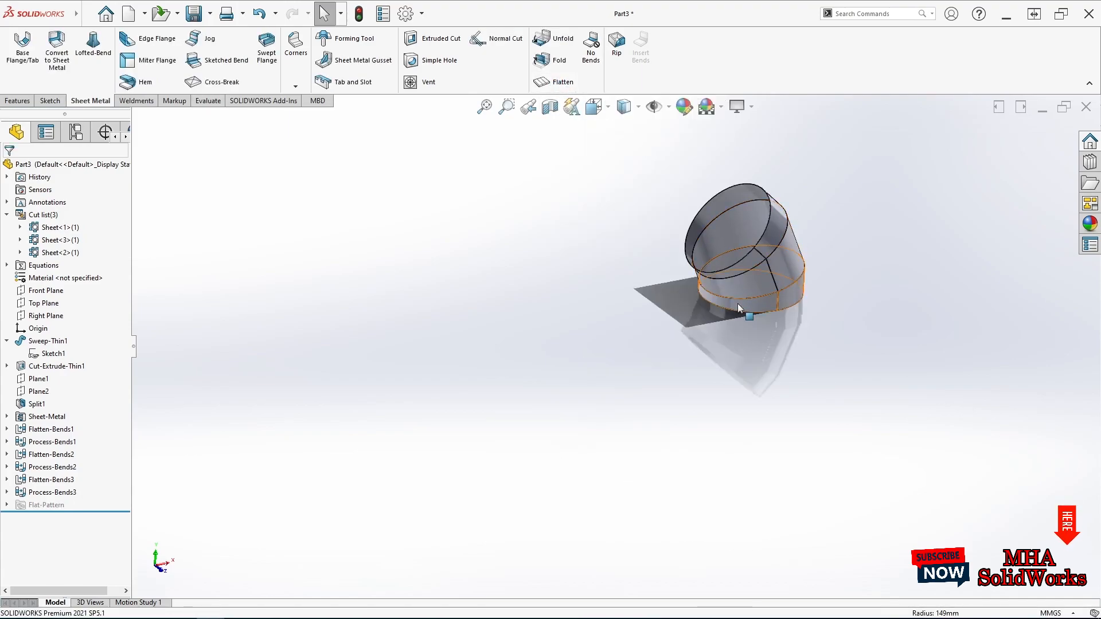
Step: Flatten the lower segment to inspect its flat pattern face-on, refold it, and show the whole elbow in an isometric view
{"action": "left_click", "coordinate": [796, 297]}
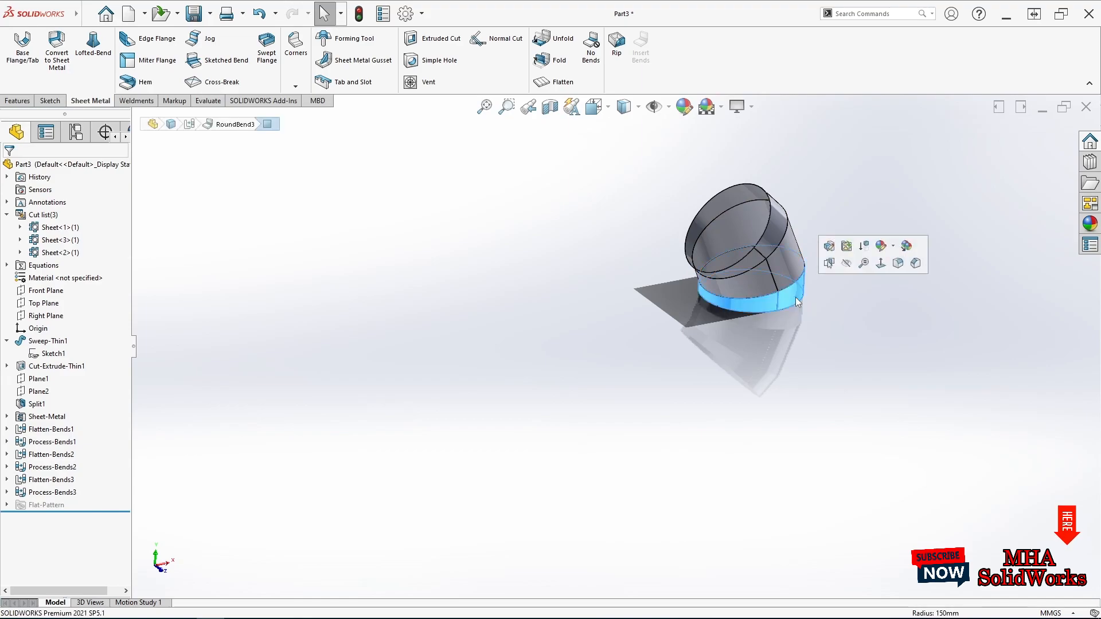
{"action": "left_click", "coordinate": [559, 82]}
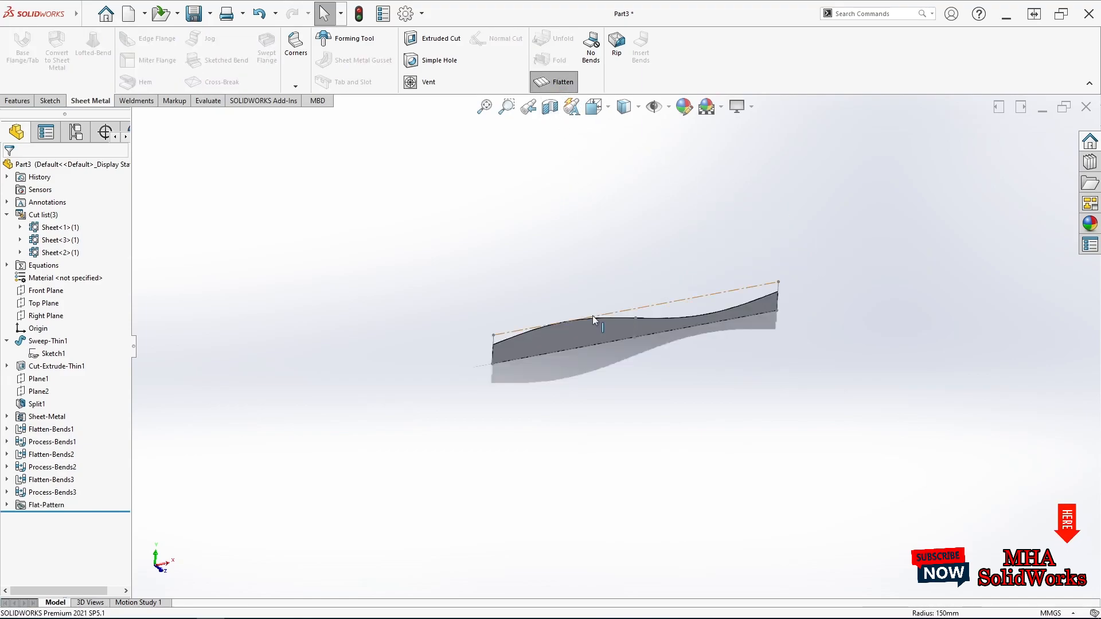
{"action": "middle_click_drag", "start_coordinate": [595, 328], "coordinate": [575, 311]}
{"action": "left_click", "coordinate": [575, 315]}
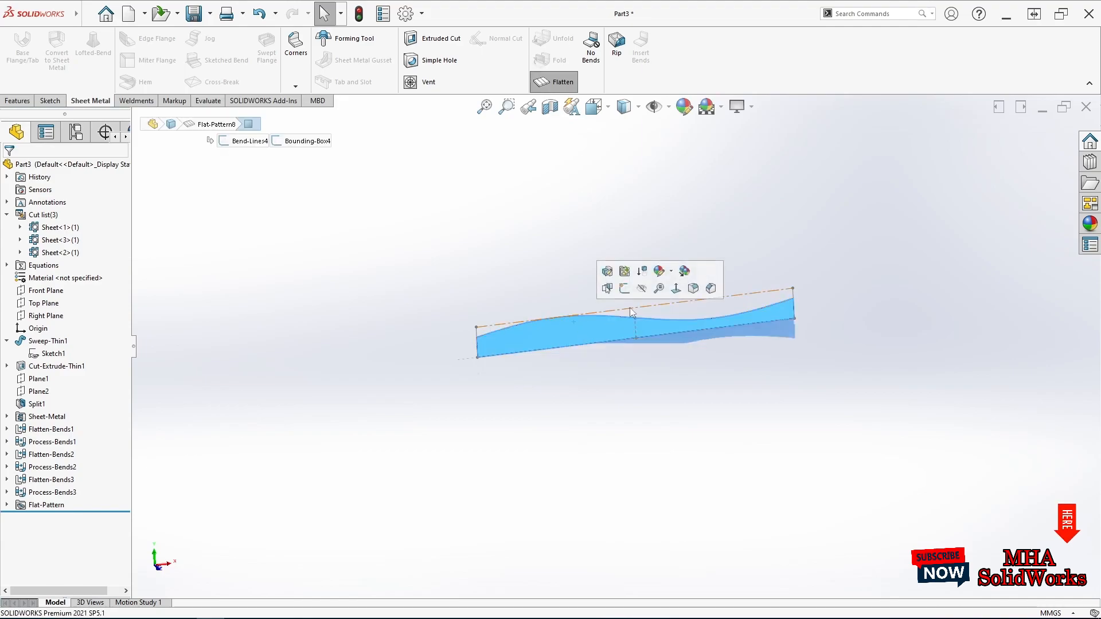
{"action": "left_click", "coordinate": [672, 285]}
{"action": "left_click", "coordinate": [560, 81]}
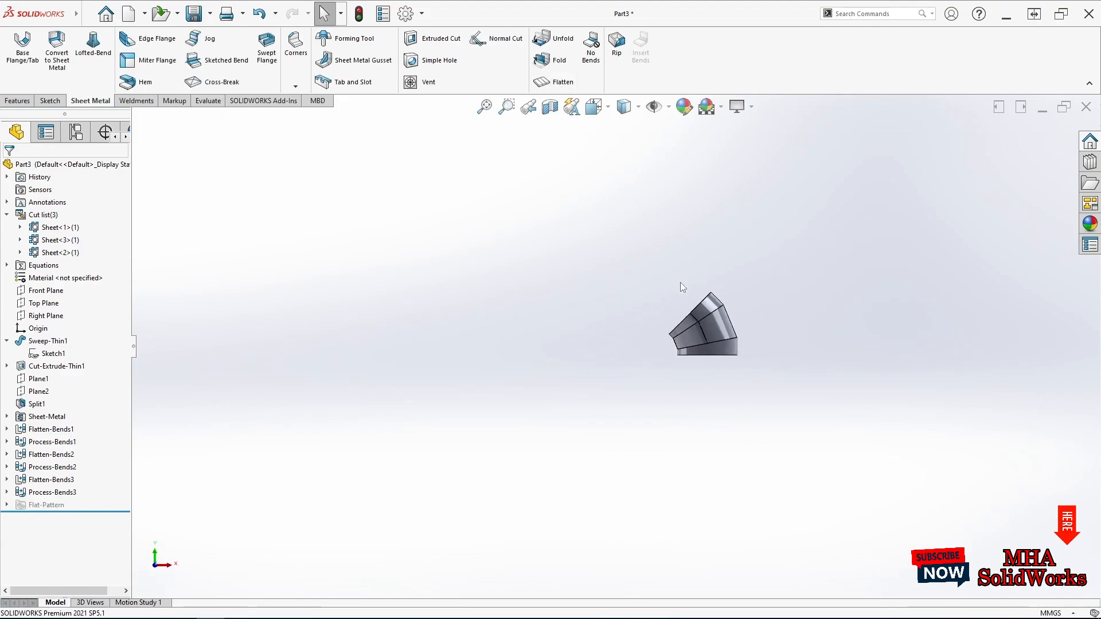
{"action": "left_click", "coordinate": [607, 112]}
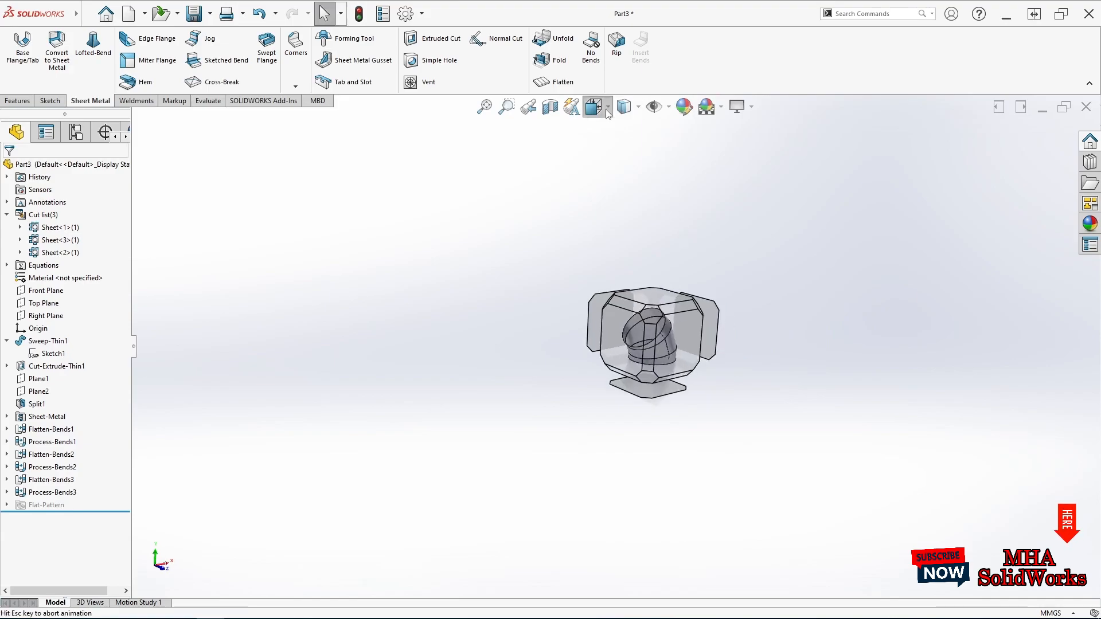
{"action": "left_click", "coordinate": [460, 353]}
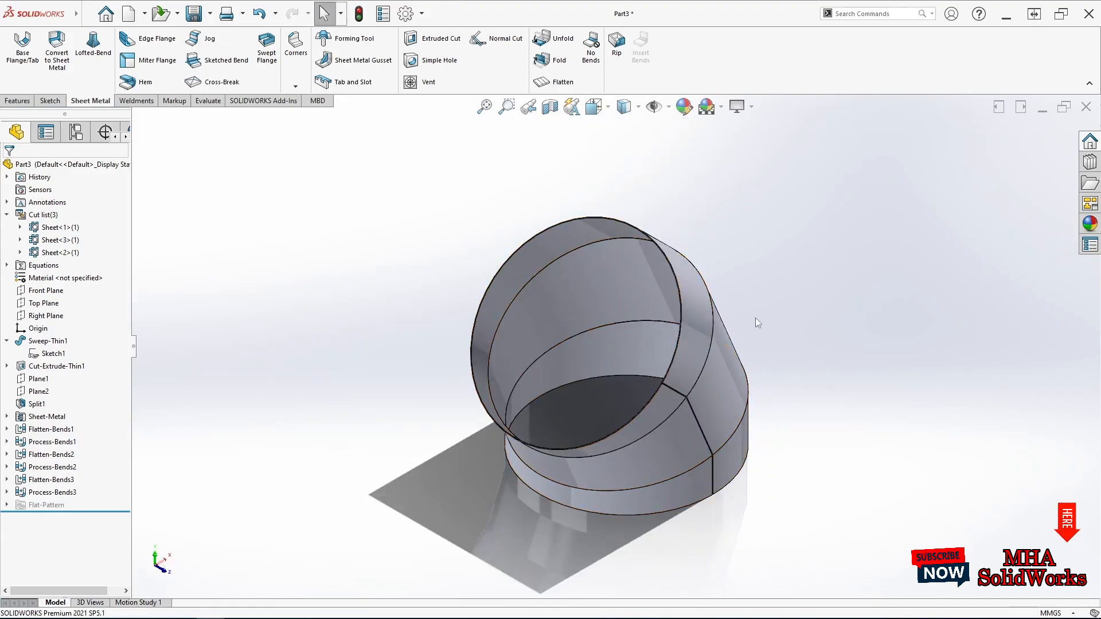